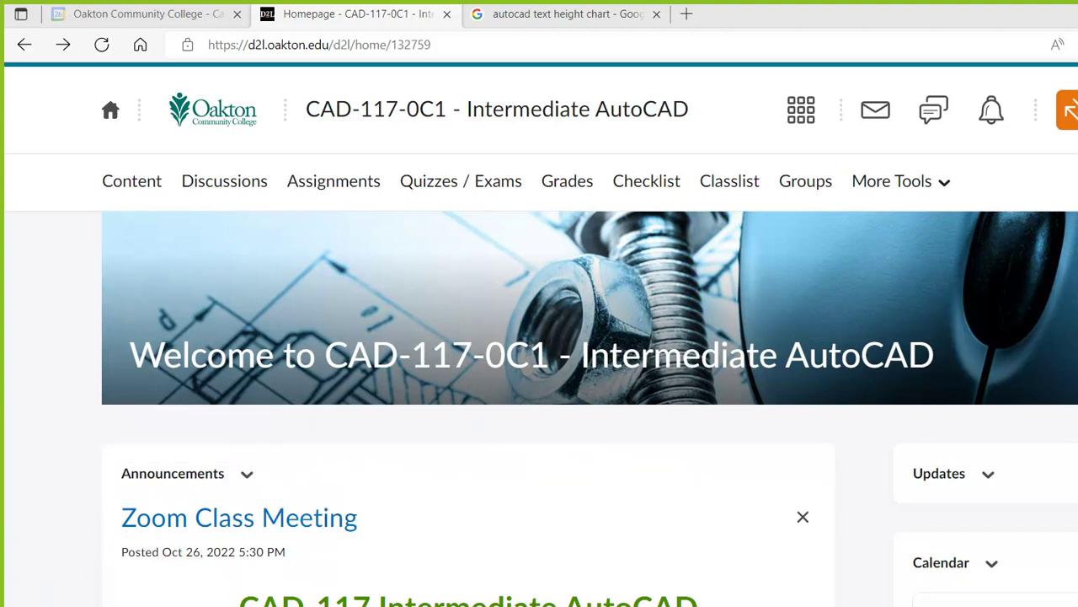
Scroll the D2L homepage down to the Module 5 post and open the LAB #5B MACHINE BLOCK.pdf attachment
{"action": "scroll", "coordinate": [777, 471], "scroll_direction": "down", "scroll_amount": 6}
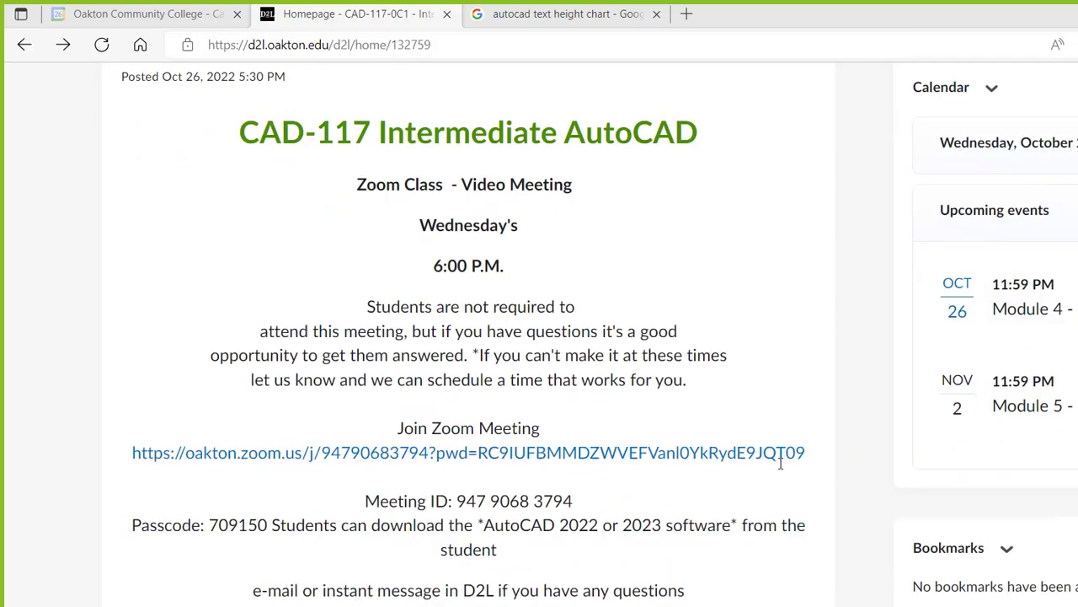
{"action": "scroll", "coordinate": [777, 474], "scroll_direction": "down", "scroll_amount": 6}
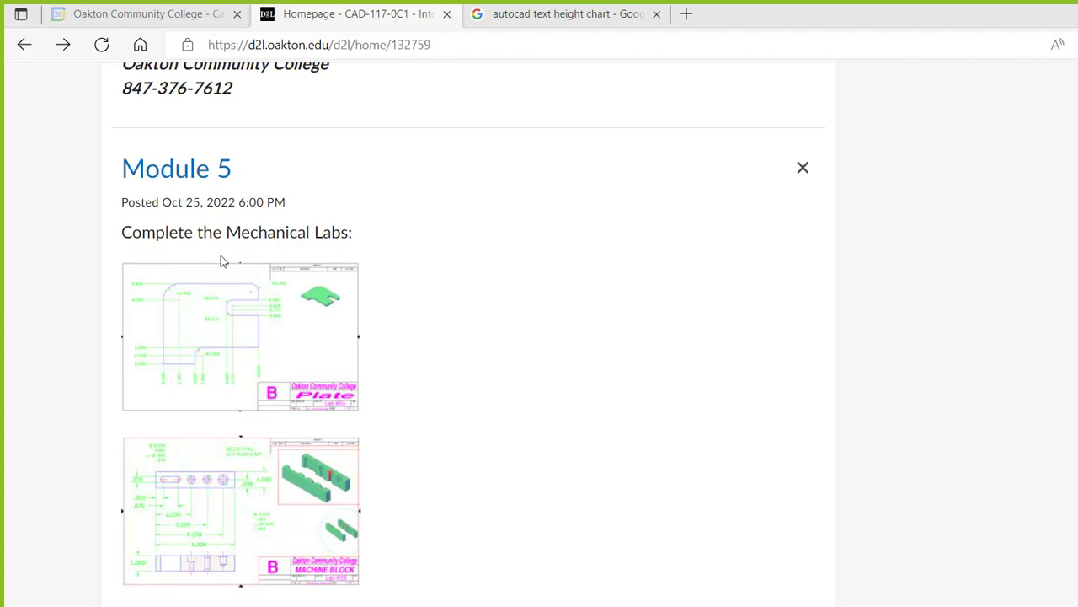
{"action": "scroll", "coordinate": [392, 361], "scroll_direction": "down", "scroll_amount": 1}
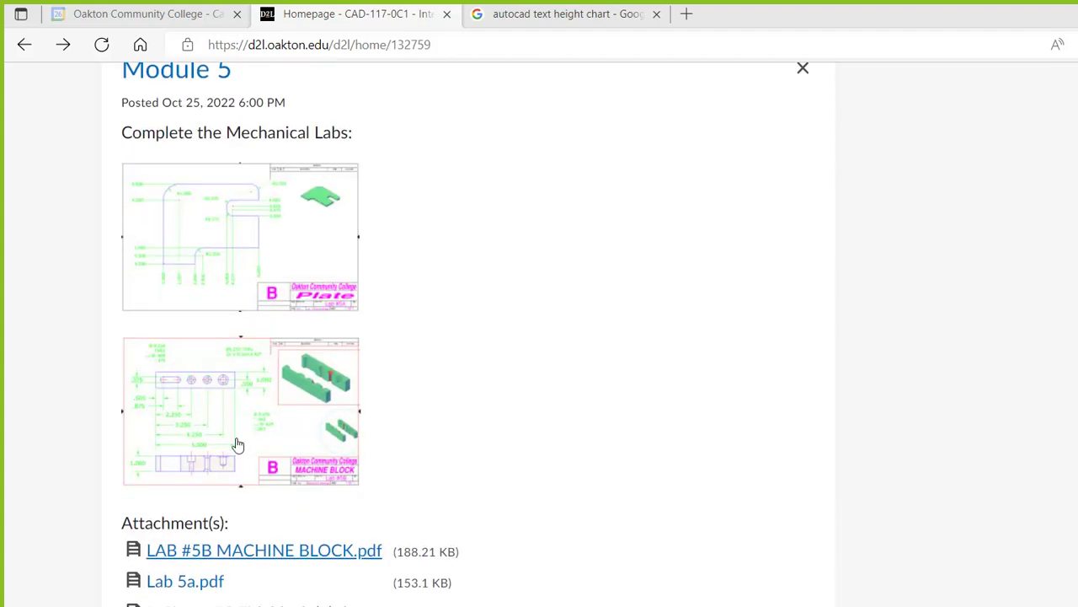
{"action": "left_click", "coordinate": [331, 385]}
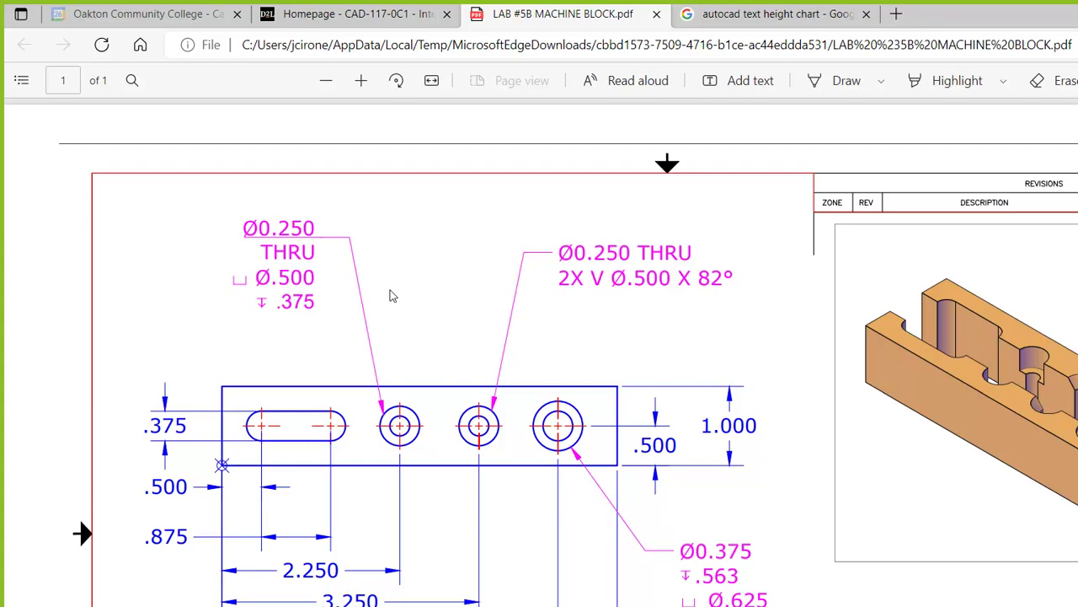
Scroll through the Lab 5B machine block PDF, then return to the D2L Homepage tab
{"action": "scroll", "coordinate": [270, 278], "scroll_direction": "down", "scroll_amount": 3}
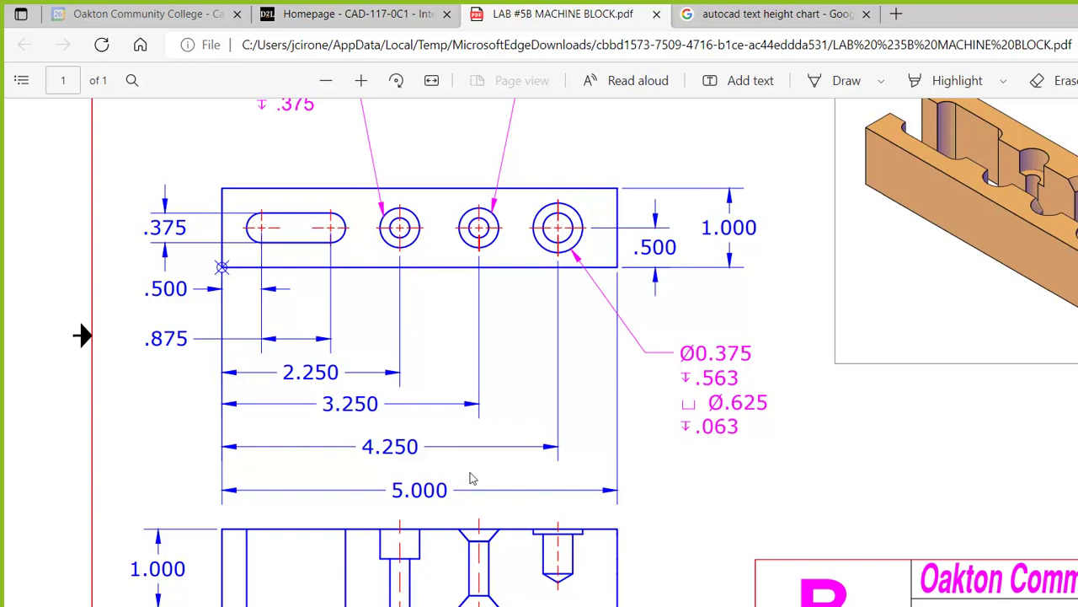
{"action": "scroll", "coordinate": [480, 479], "scroll_direction": "down", "scroll_amount": 1}
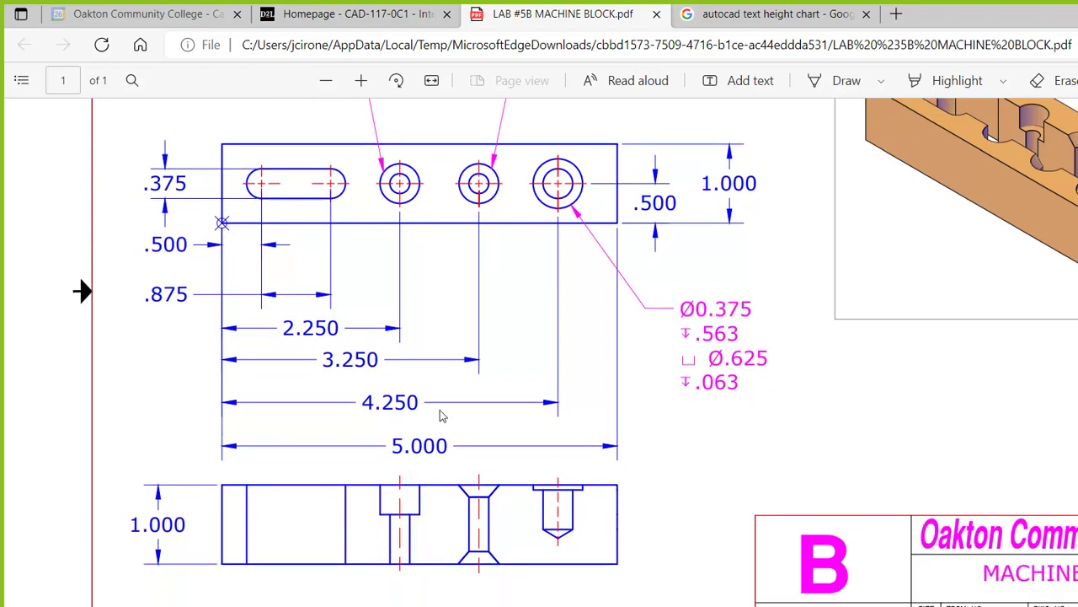
{"action": "scroll", "coordinate": [437, 425], "scroll_direction": "up", "scroll_amount": 5}
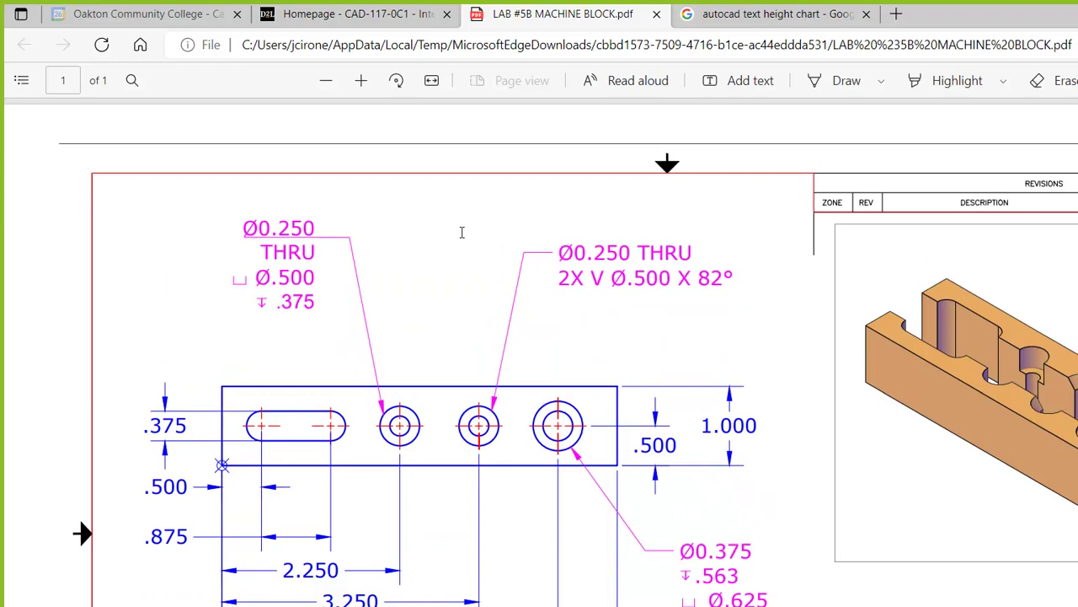
{"action": "left_click", "coordinate": [268, 14]}
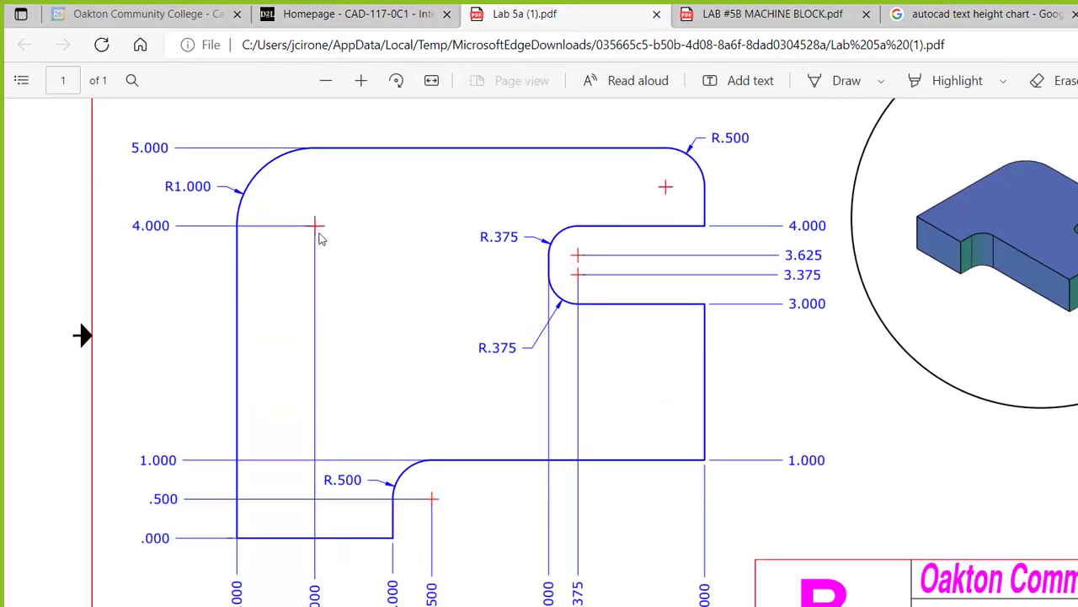
{"action": "scroll", "coordinate": [333, 393], "scroll_direction": "down", "scroll_amount": 1}
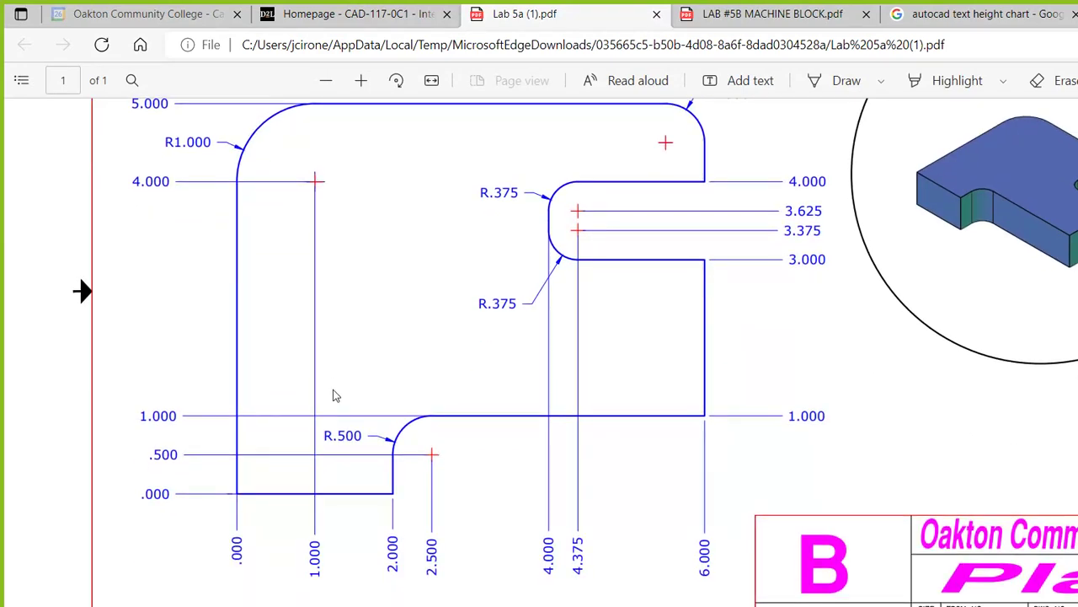
Scroll through the Lab 5a plate drawing PDF, then go back to the D2L Homepage tab
{"action": "scroll", "coordinate": [335, 397], "scroll_direction": "up", "scroll_amount": 3}
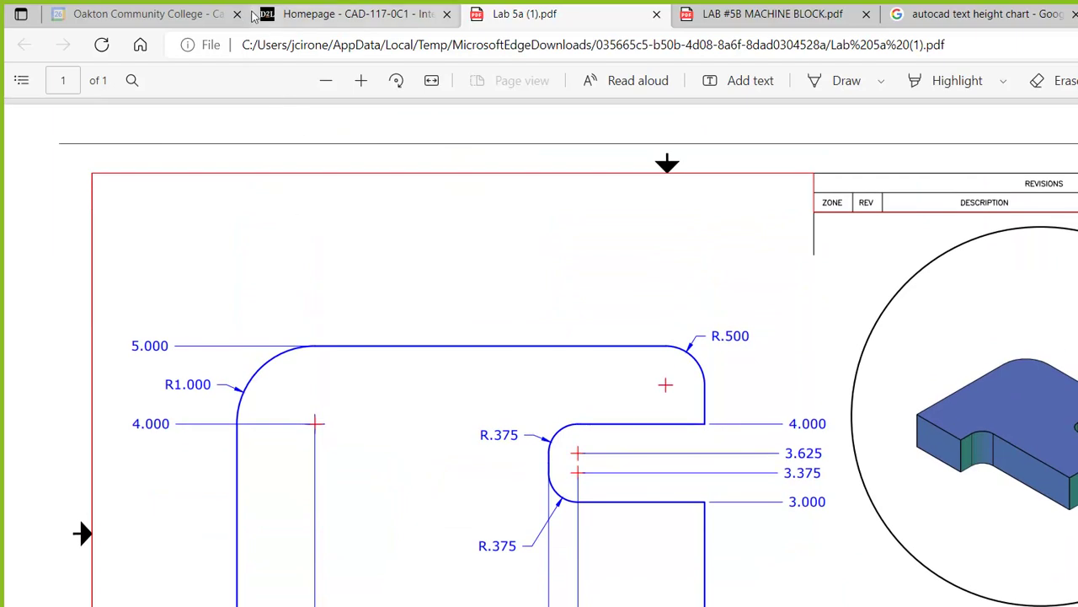
{"action": "left_click", "coordinate": [257, 17]}
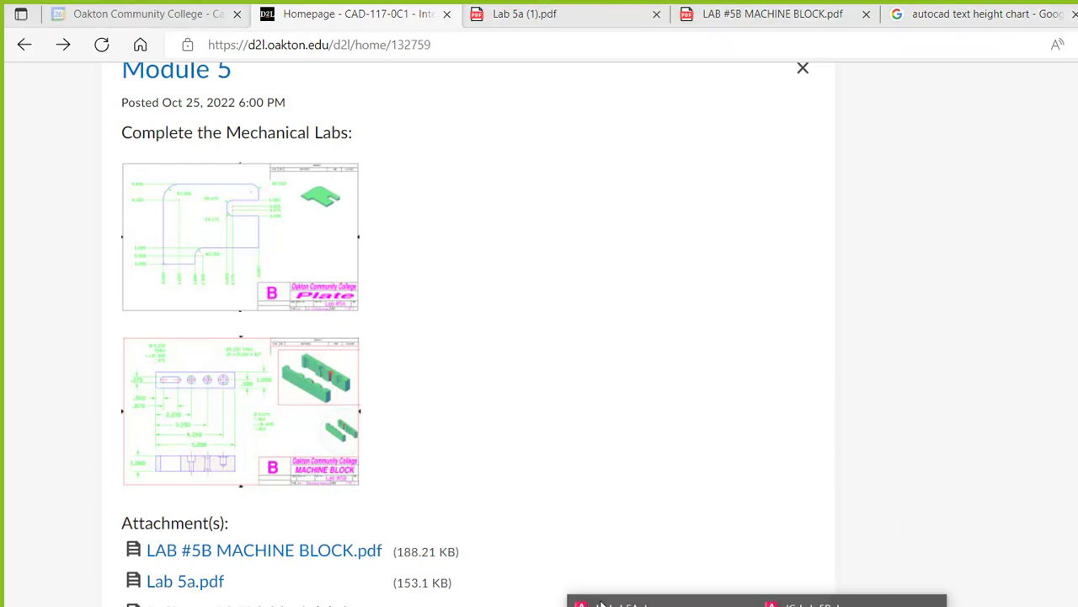
Bring AutoCAD forward, maximize its window and switch from the layout to model space
{"action": "left_click", "coordinate": [566, 541]}
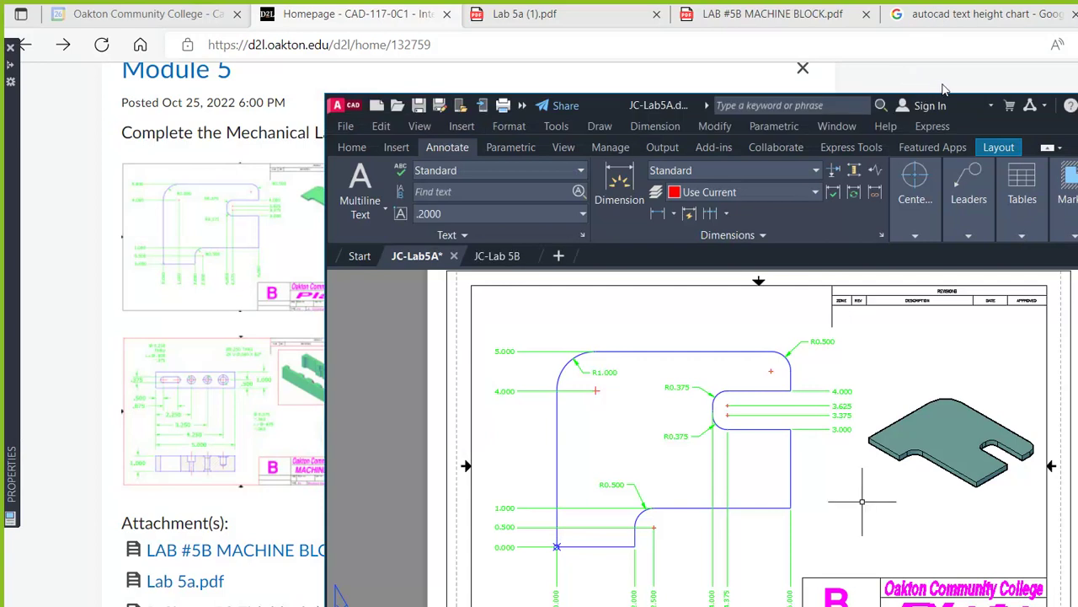
{"action": "double_click", "coordinate": [942, 96]}
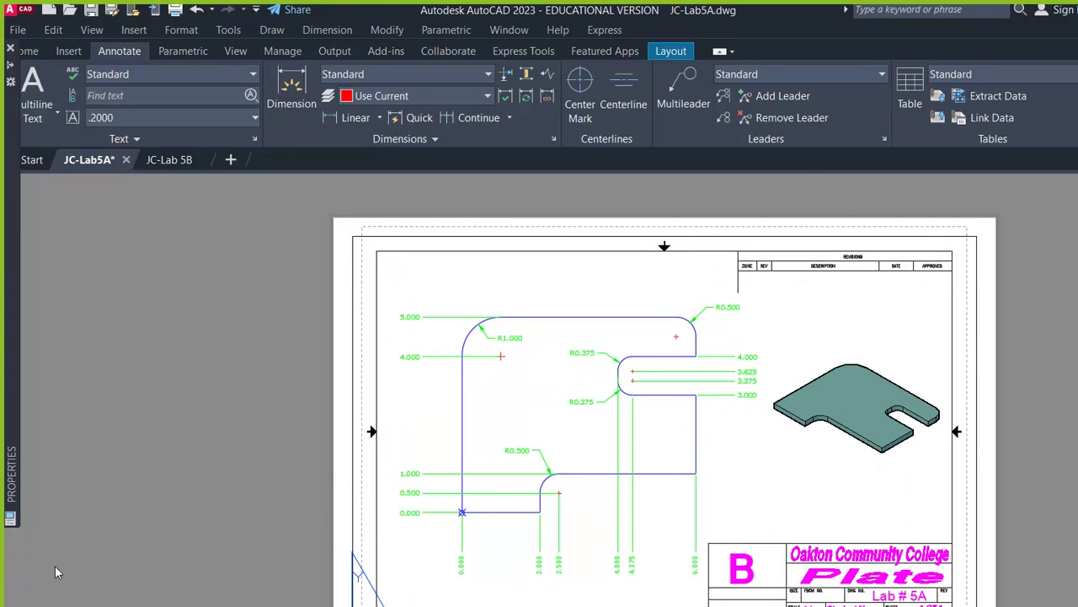
{"action": "left_click", "coordinate": [25, 578]}
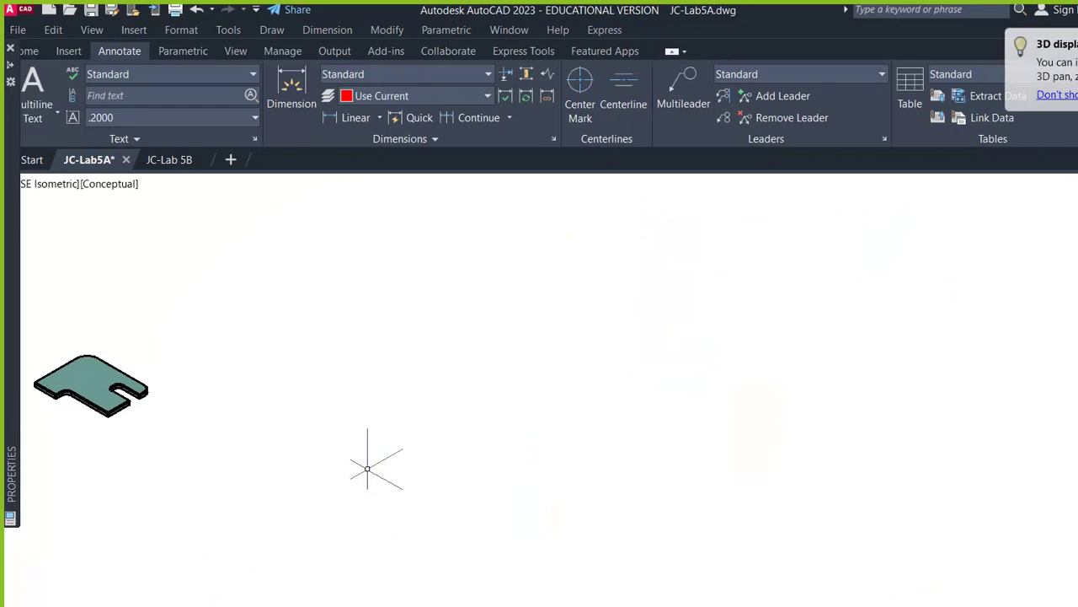
Set the viewport to the Top view and center the Lab 5A plate profile
{"action": "middle_click_drag", "start_coordinate": [375, 455], "coordinate": [531, 451]}
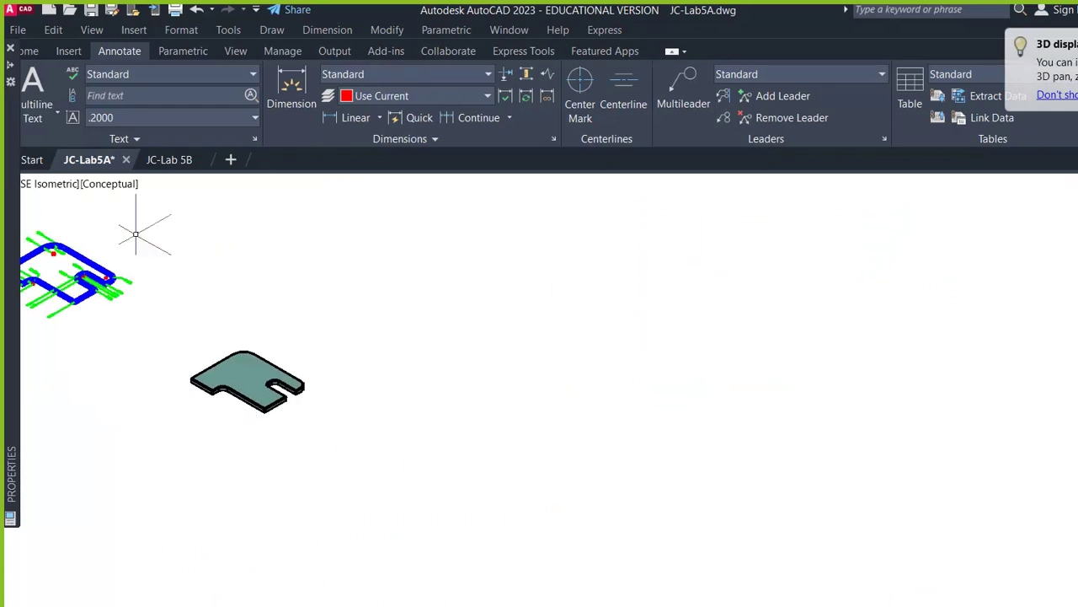
{"action": "left_click", "coordinate": [71, 184]}
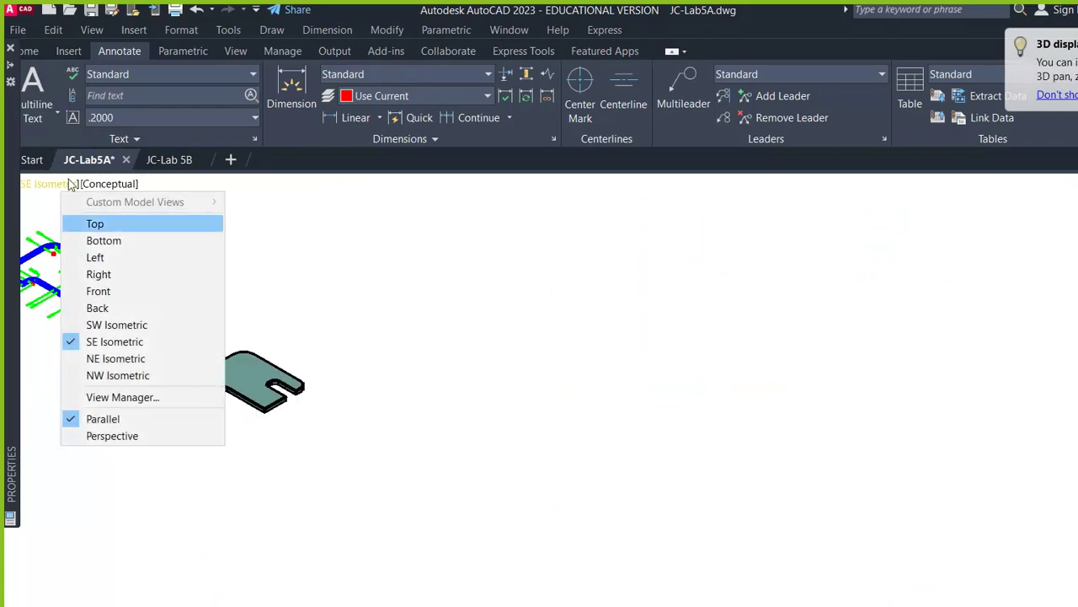
{"action": "left_click", "coordinate": [94, 223]}
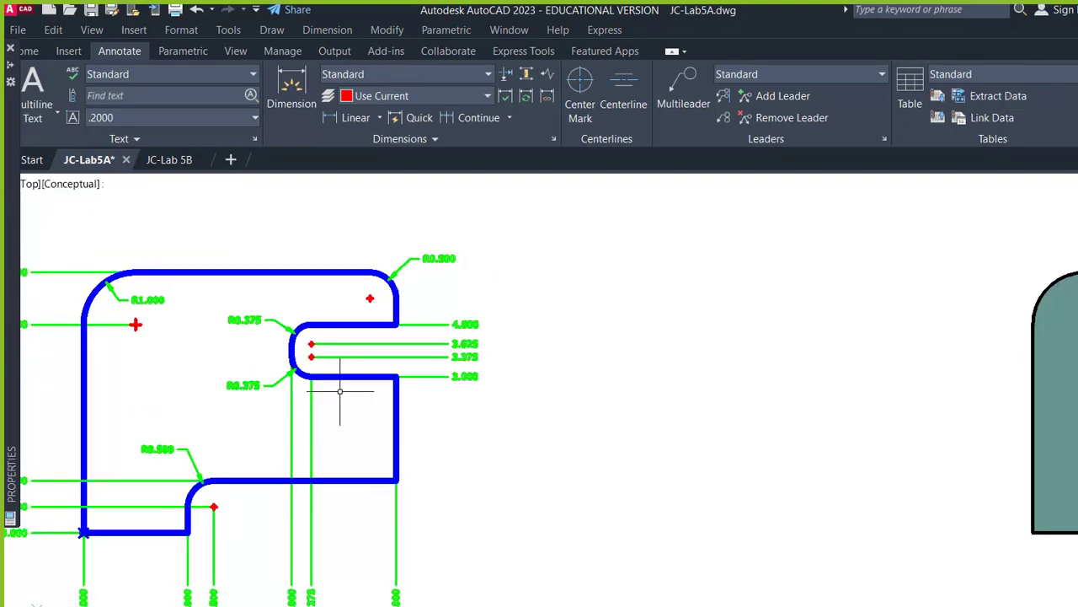
{"action": "middle_click_drag", "start_coordinate": [337, 413], "coordinate": [733, 396]}
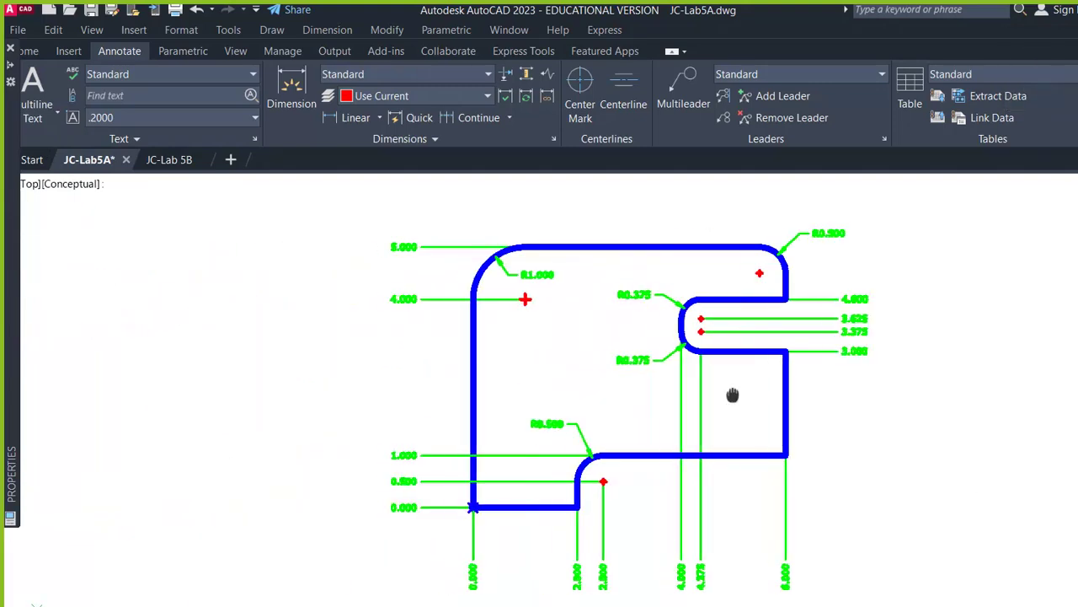
{"action": "scroll", "coordinate": [486, 515], "scroll_direction": "up", "scroll_amount": 3}
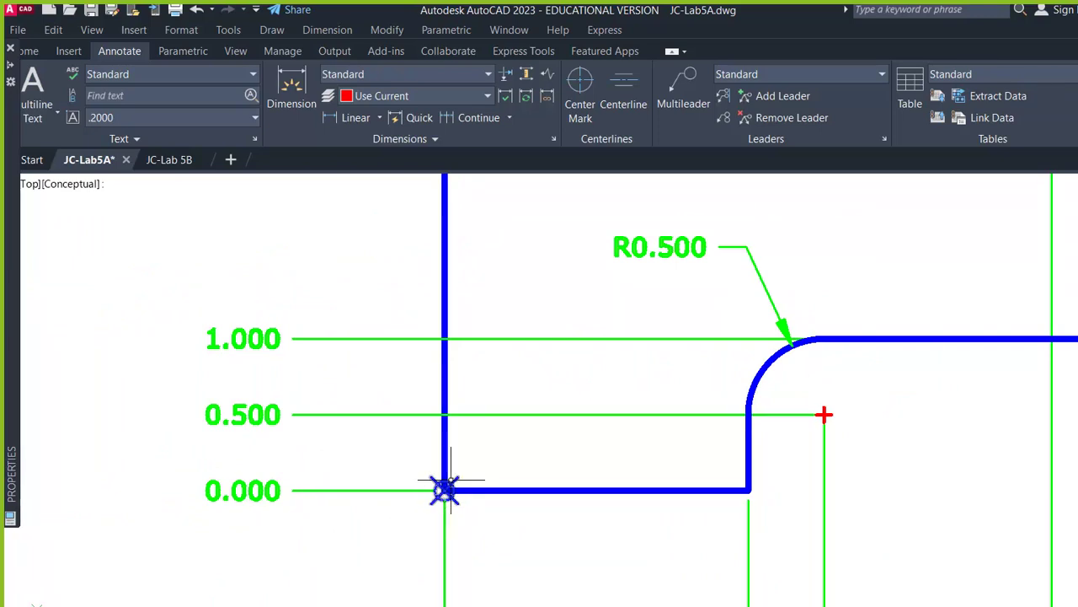
{"action": "scroll", "coordinate": [445, 489], "scroll_direction": "down", "scroll_amount": 2}
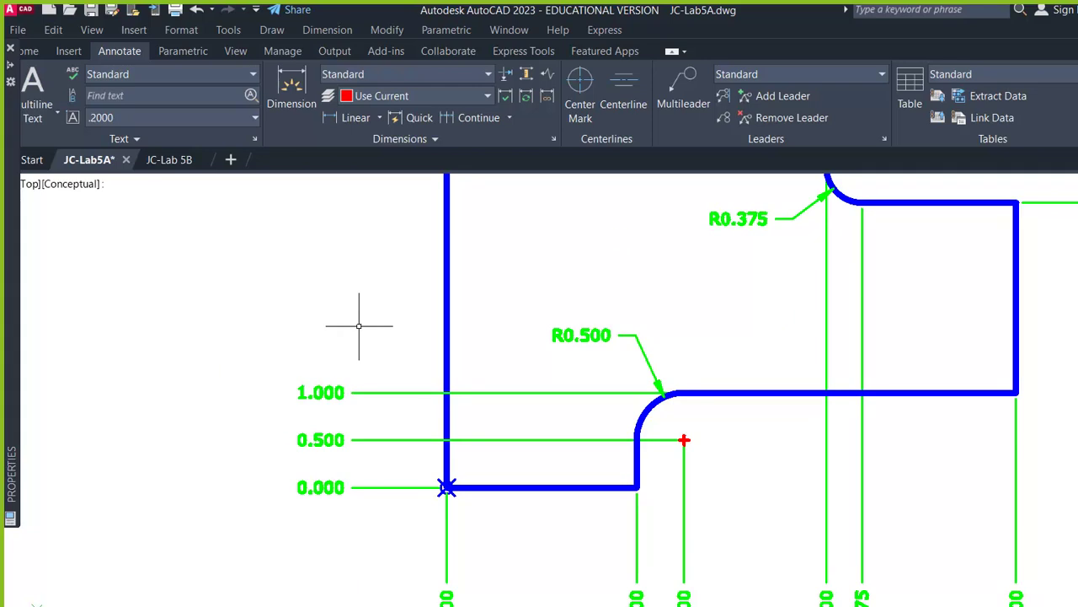
Move the UCS origin to the plate's lower-left corner using UC with the Origin option
{"action": "type", "text": "uc"}
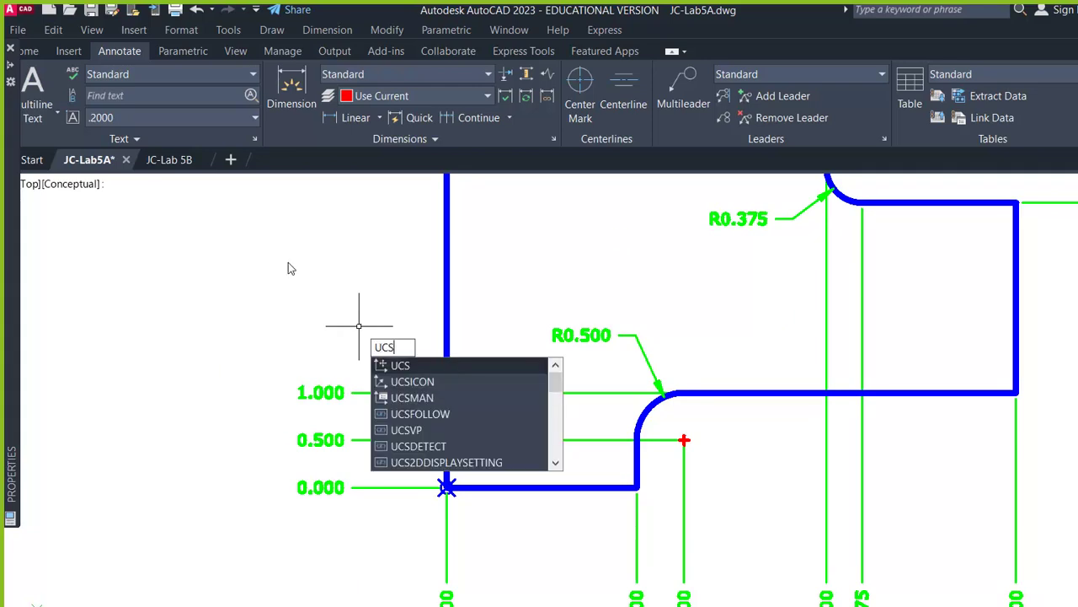
{"action": "key", "text": "Return"}
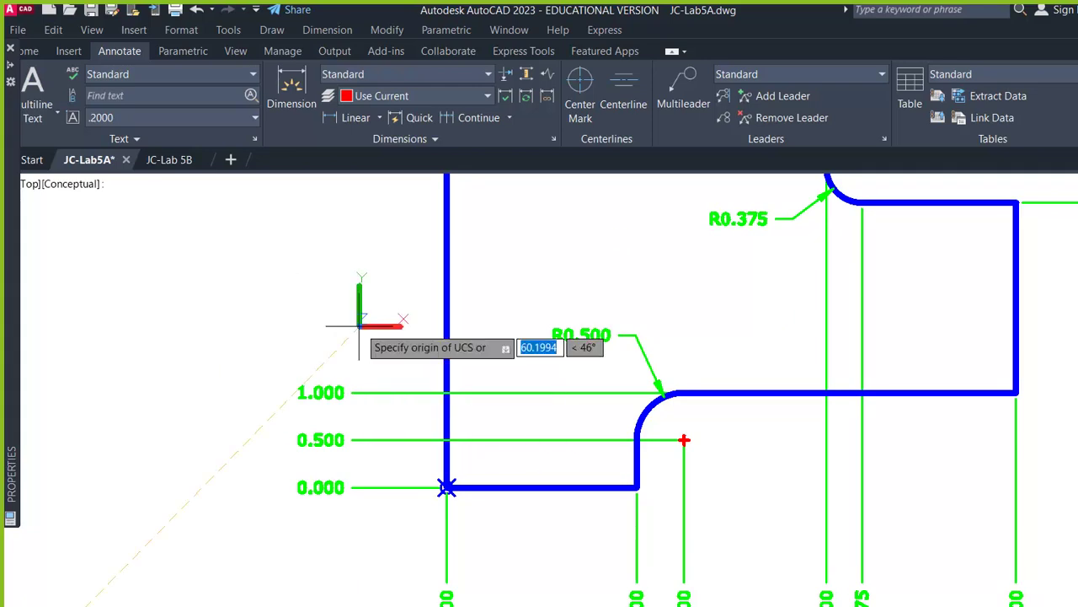
{"action": "key", "text": "Down"}
{"action": "key", "text": "Down"}
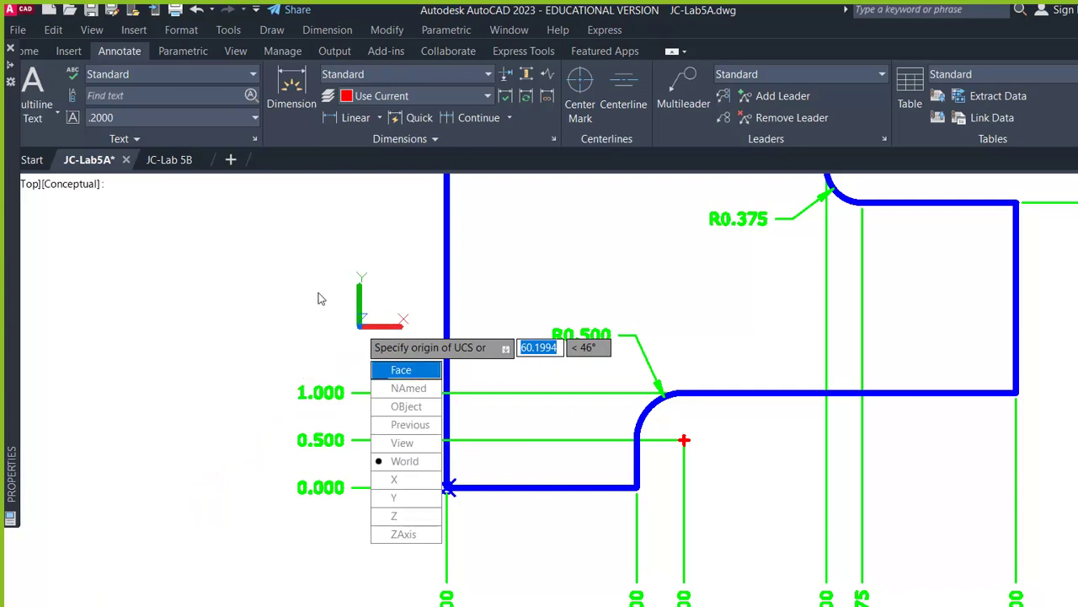
{"action": "key", "text": "Up"}
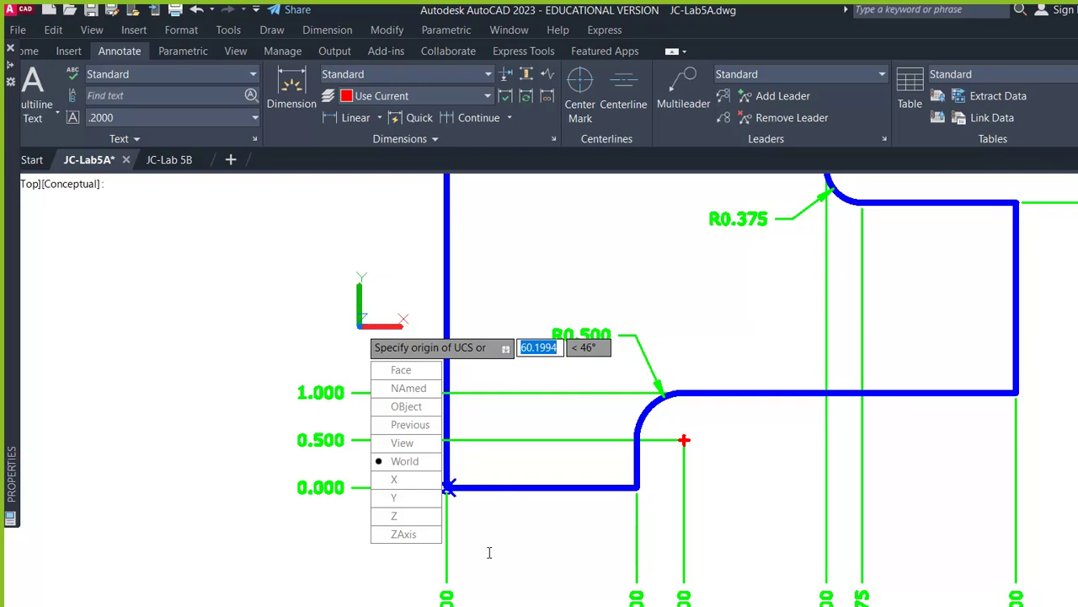
{"action": "type", "text": "origin"}
{"action": "key", "text": "Return"}
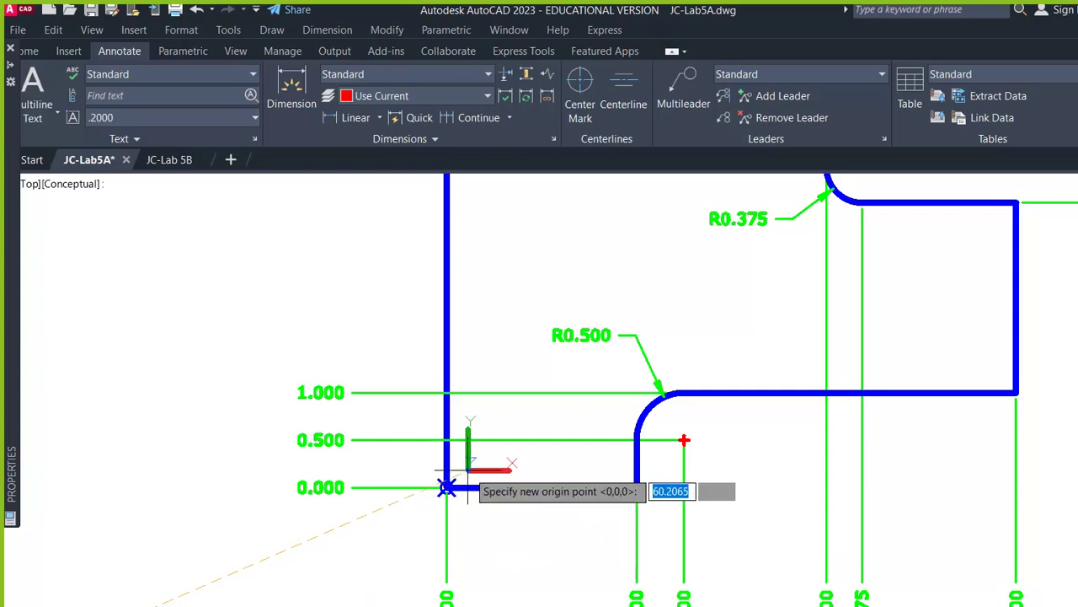
{"action": "right_click", "coordinate": [446, 487], "text": "shift"}
{"action": "left_click", "coordinate": [515, 190]}
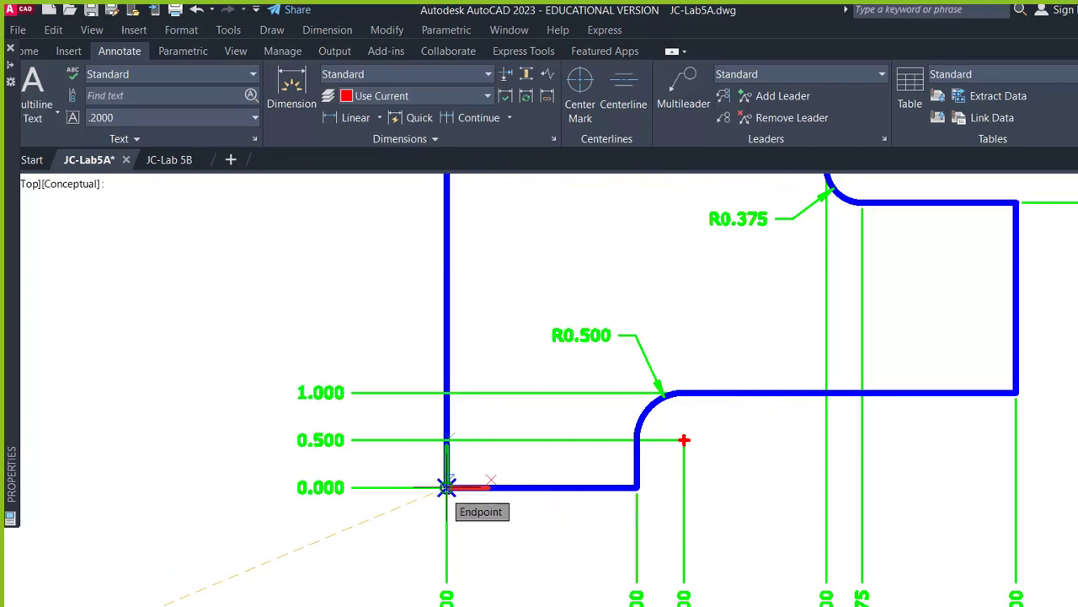
{"action": "left_click", "coordinate": [447, 487]}
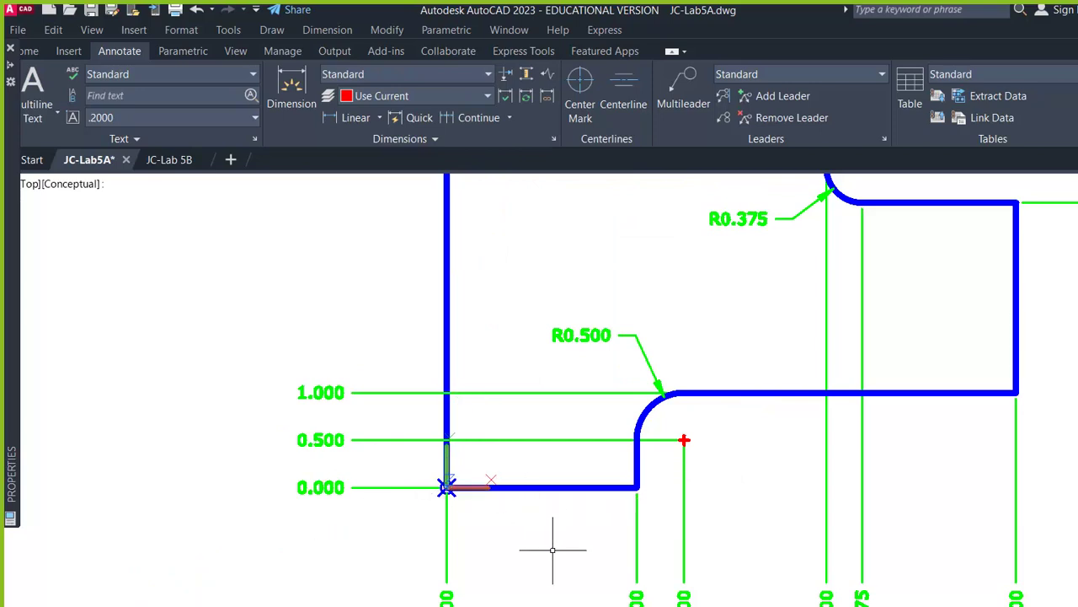
{"action": "scroll", "coordinate": [553, 549], "scroll_direction": "down", "scroll_amount": 2}
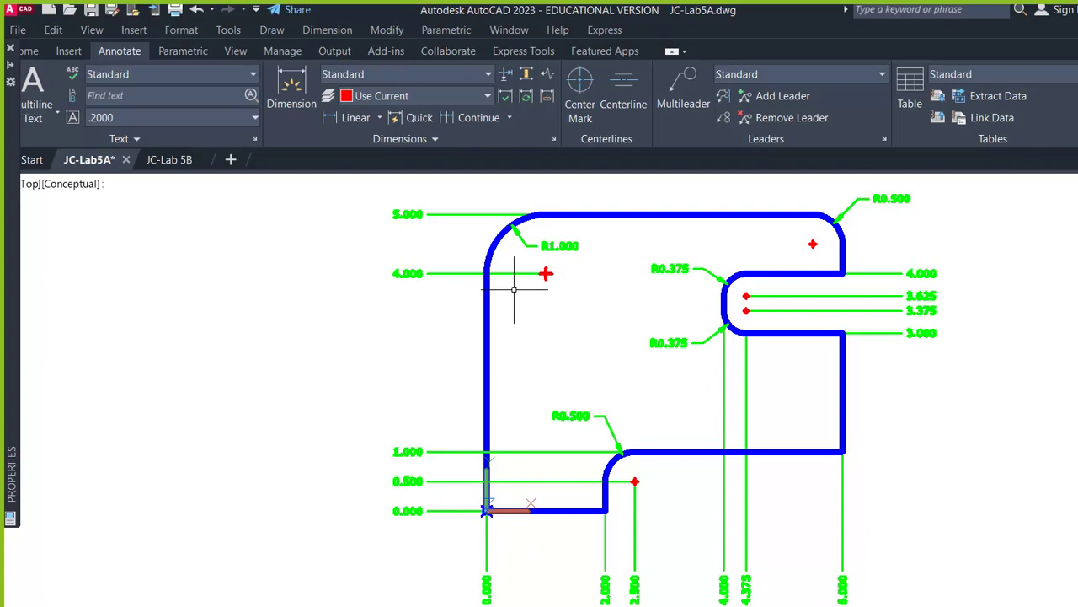
{"action": "left_click", "coordinate": [26, 51]}
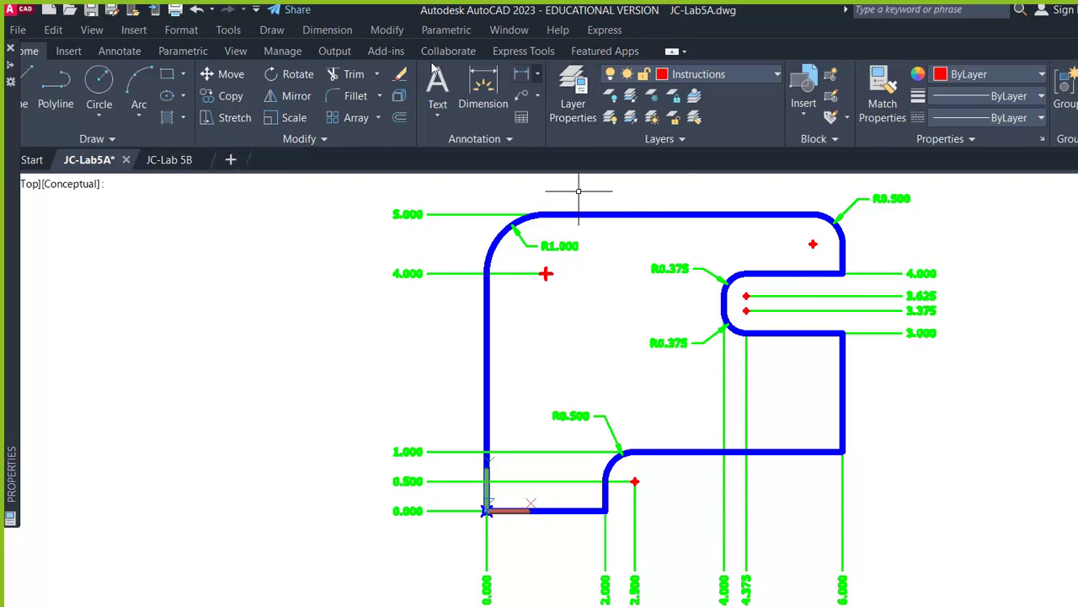
Place a 0.000 ordinate dimension at the origin corner, left of the plate
{"action": "left_click", "coordinate": [537, 74]}
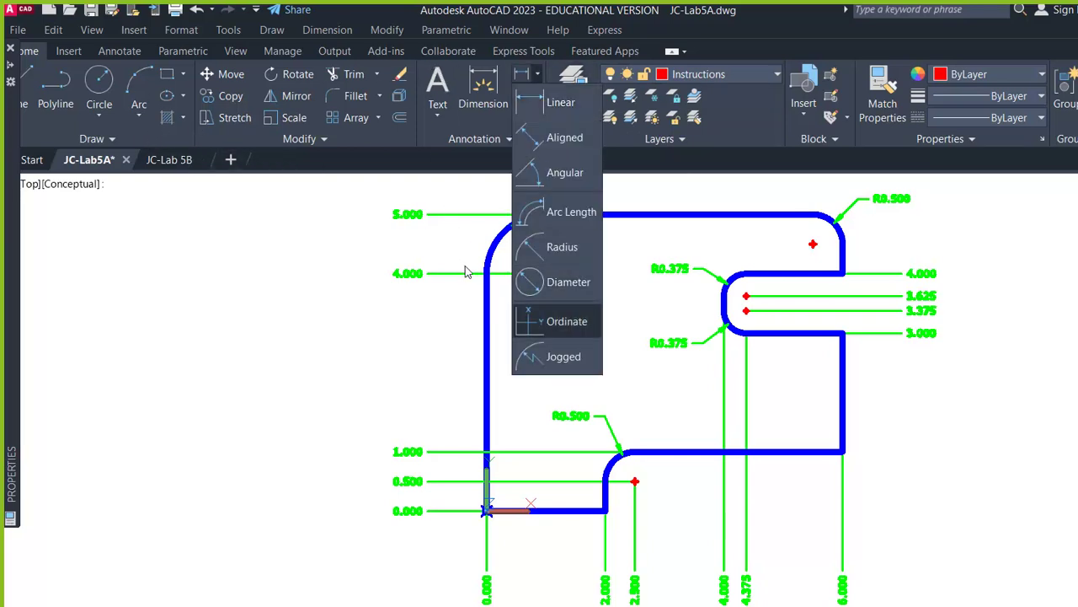
{"action": "left_click", "coordinate": [563, 322]}
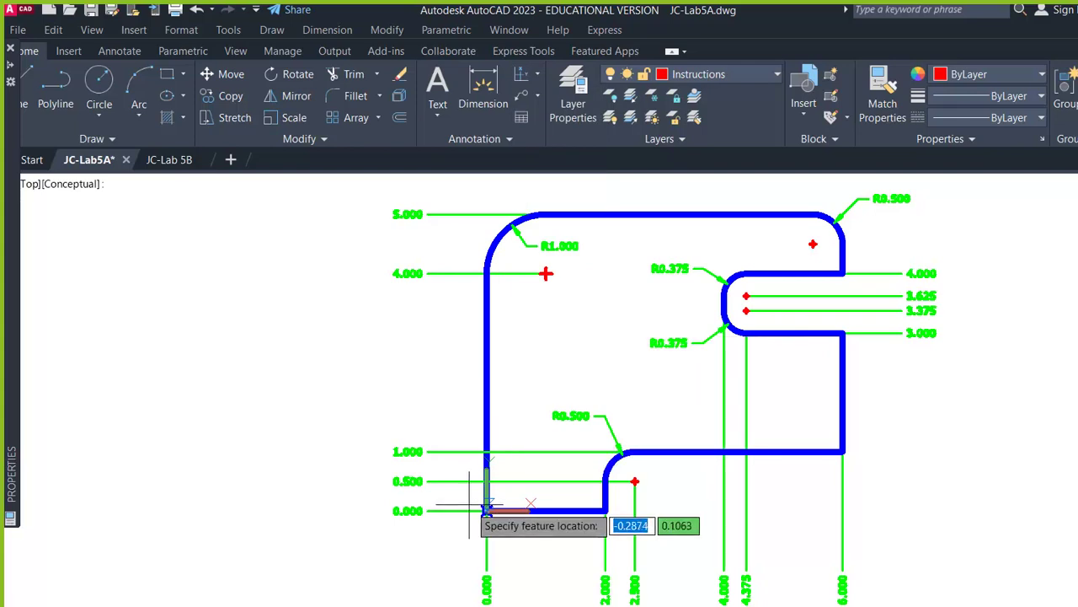
{"action": "key", "text": "Escape"}
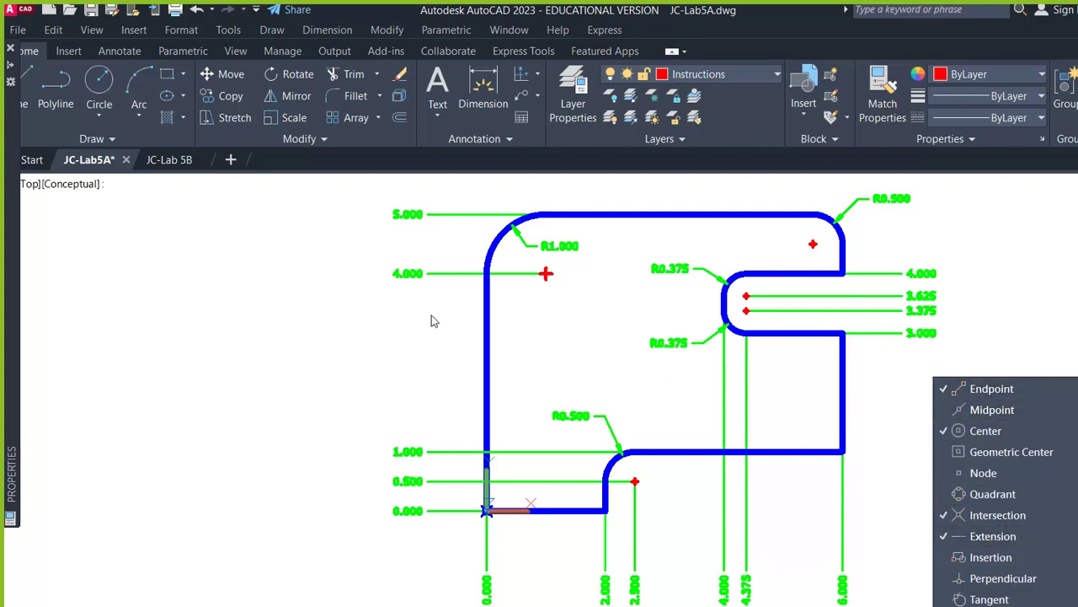
{"action": "key", "text": "Return"}
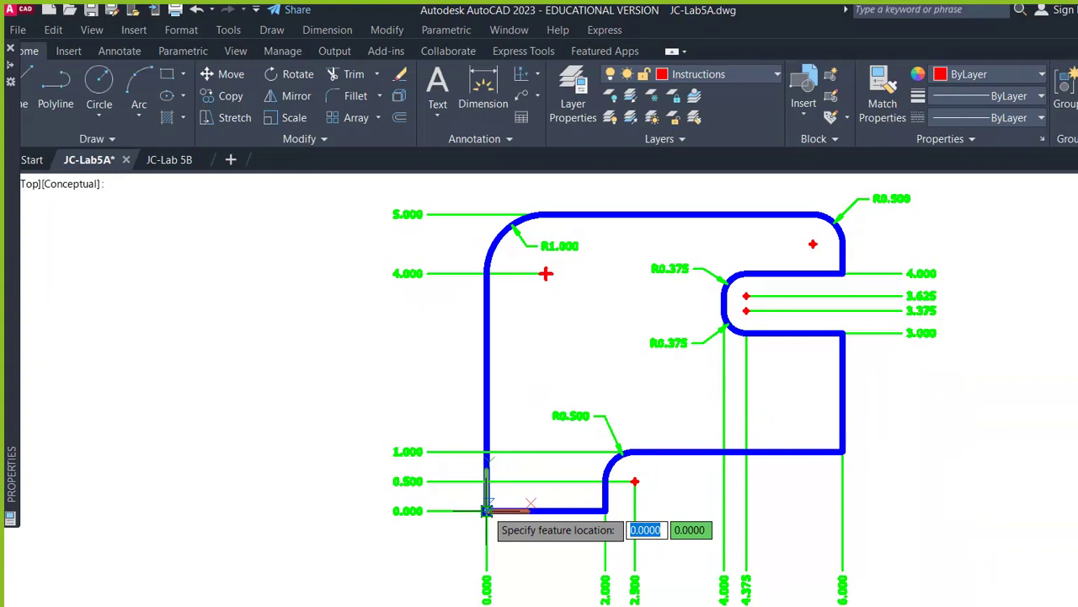
{"action": "left_click", "coordinate": [487, 510]}
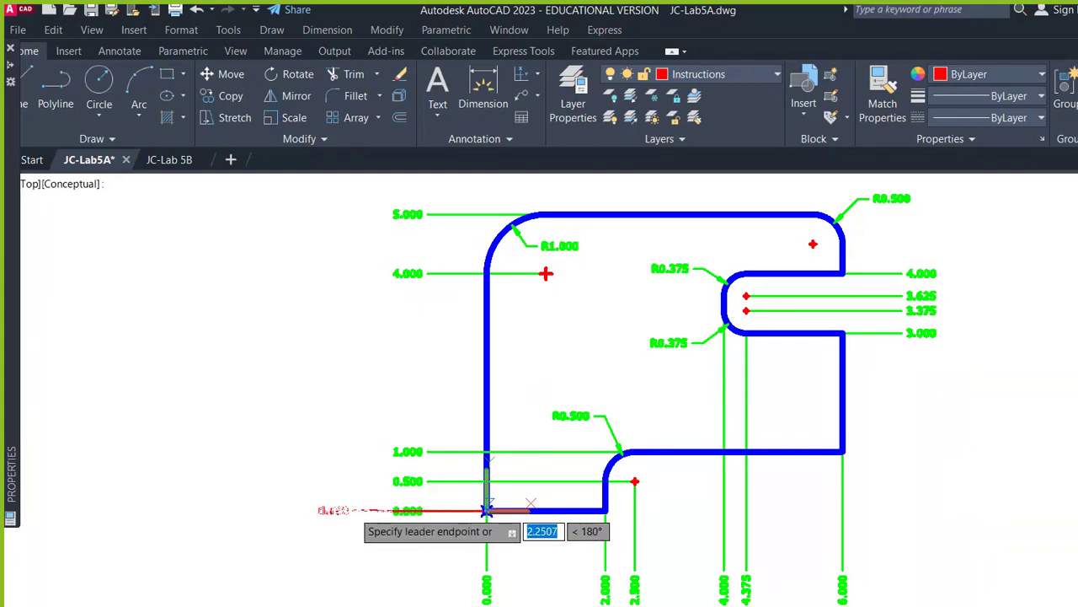
{"action": "left_click", "coordinate": [353, 510]}
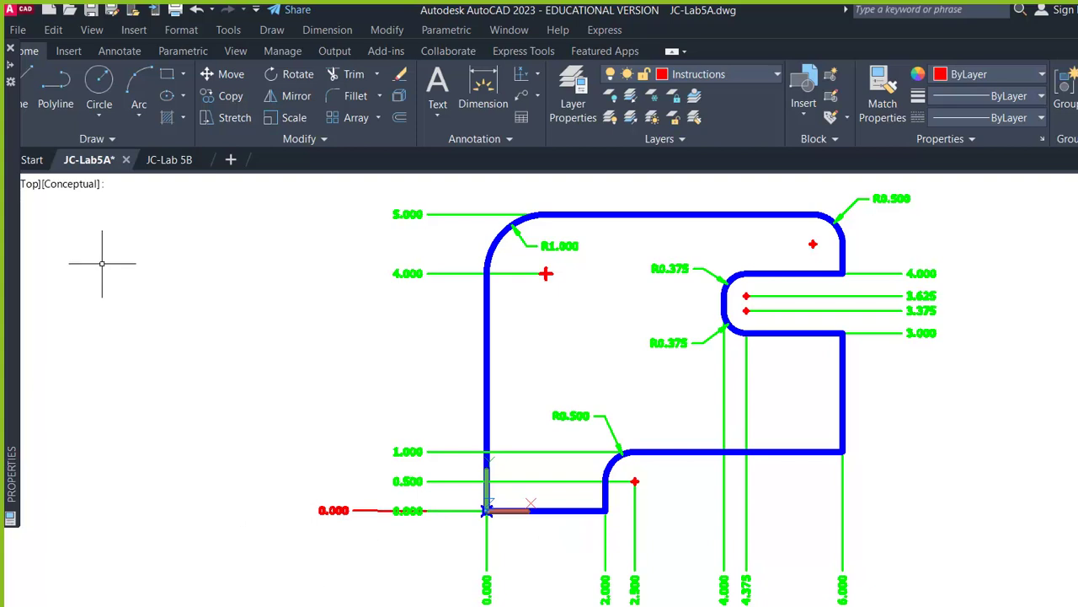
Switch the viewport visual style to 2D Wireframe
{"action": "left_click", "coordinate": [71, 184]}
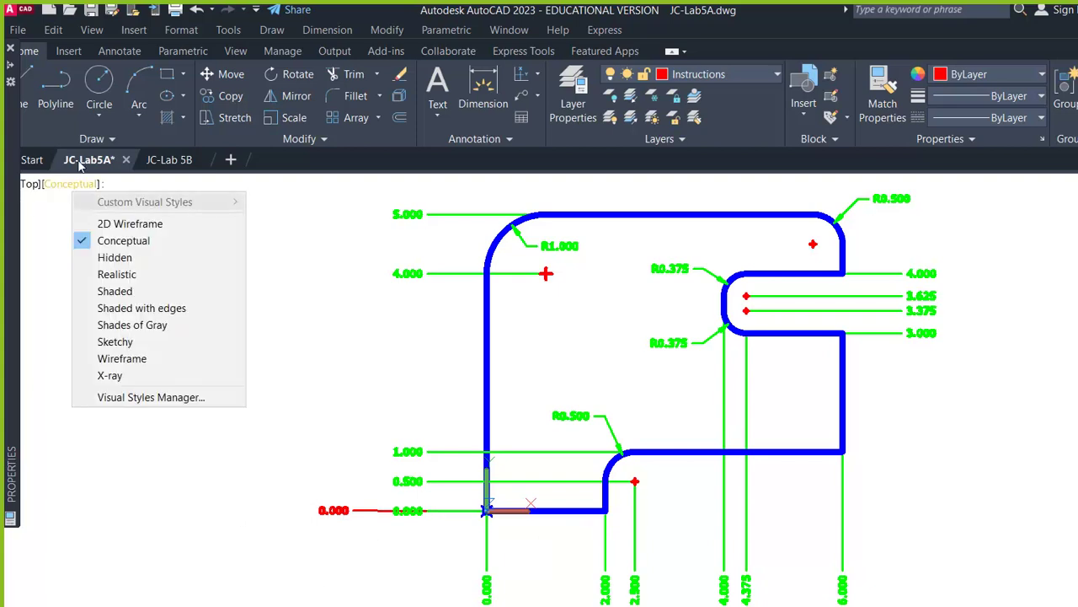
{"action": "left_click", "coordinate": [109, 223]}
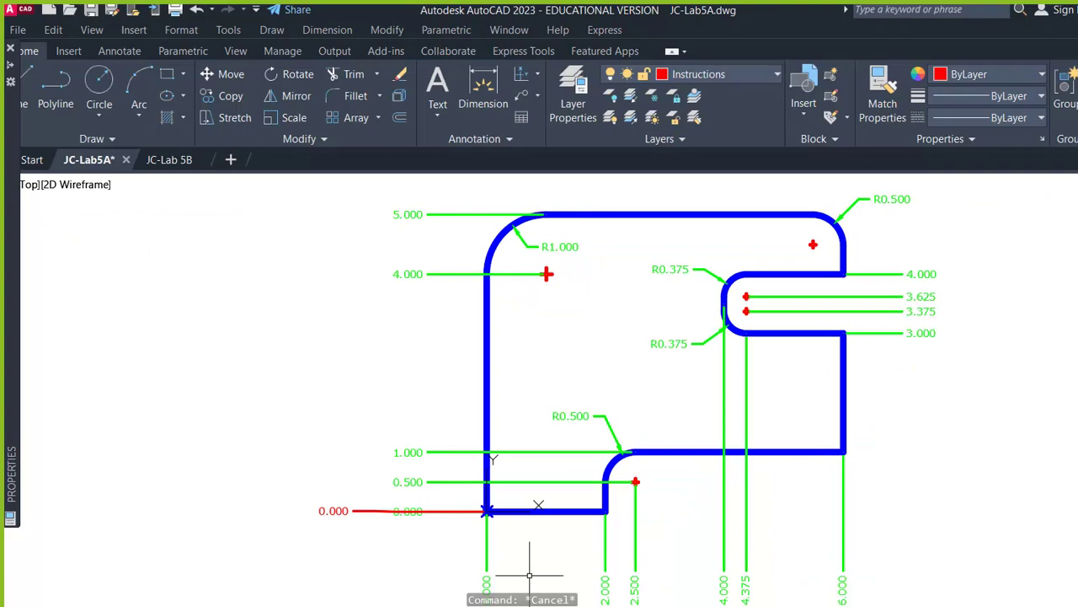
{"action": "scroll", "coordinate": [507, 543], "scroll_direction": "up", "scroll_amount": 2}
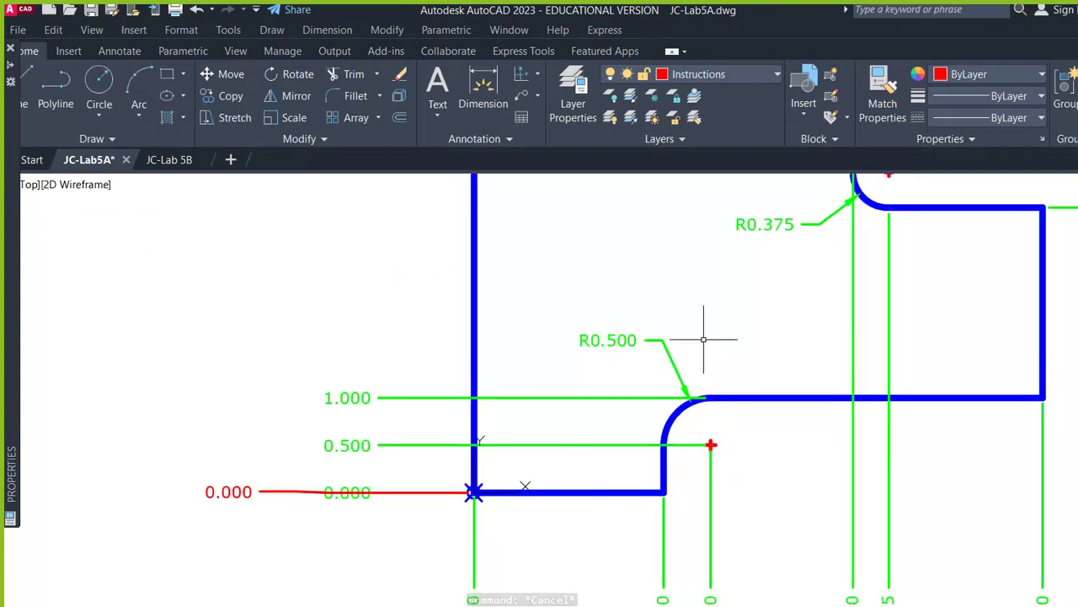
Add 0.500 and 1.000 ordinate dimensions aligned with 0.000 on the left
{"action": "key", "text": "Escape"}
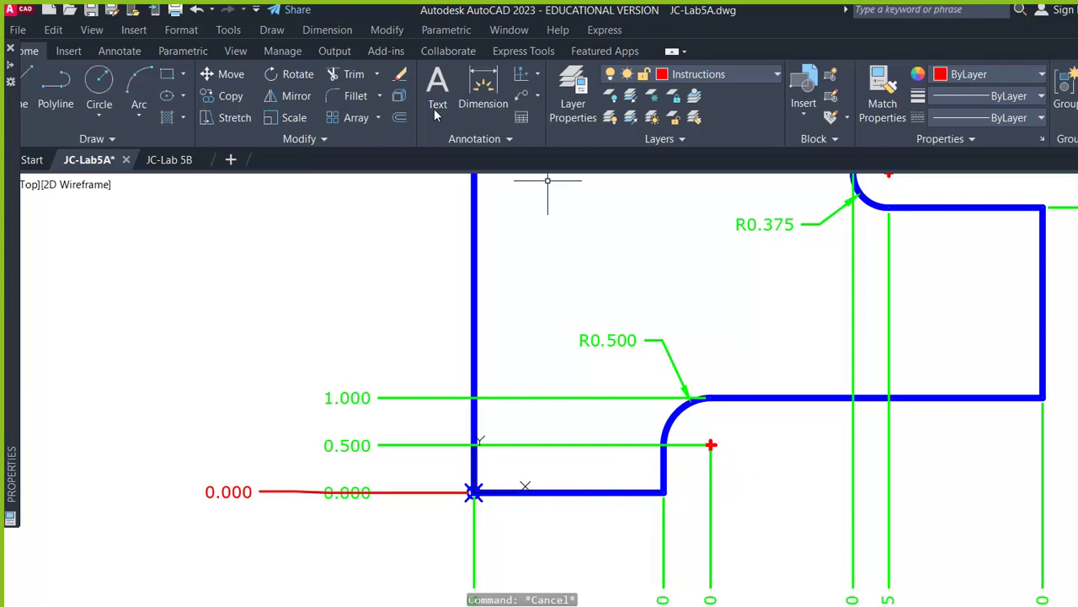
{"action": "key", "text": "Return"}
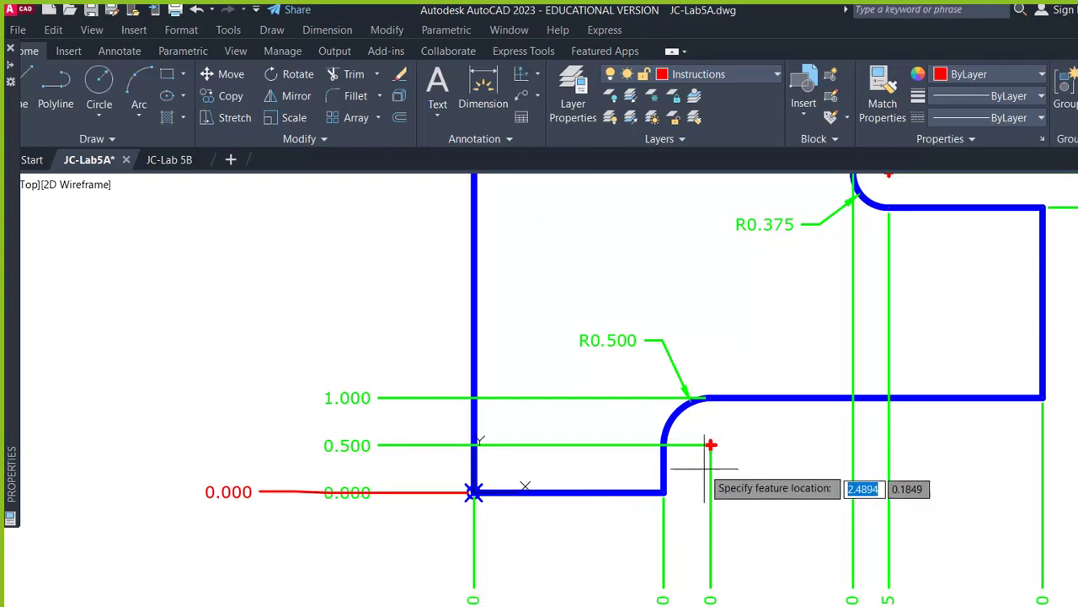
{"action": "left_click", "coordinate": [710, 446]}
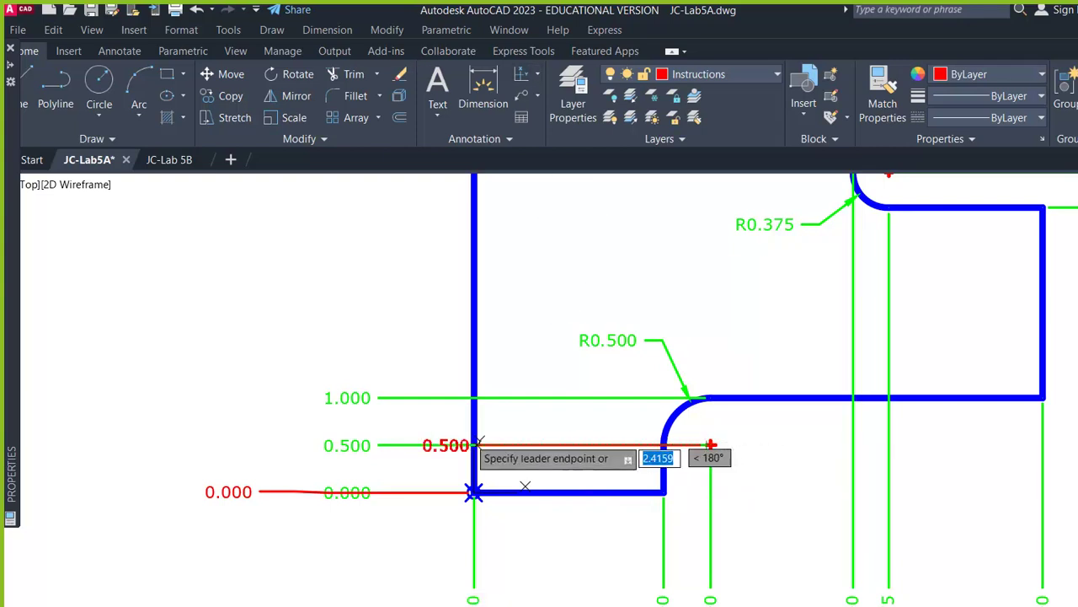
{"action": "left_click", "coordinate": [371, 445]}
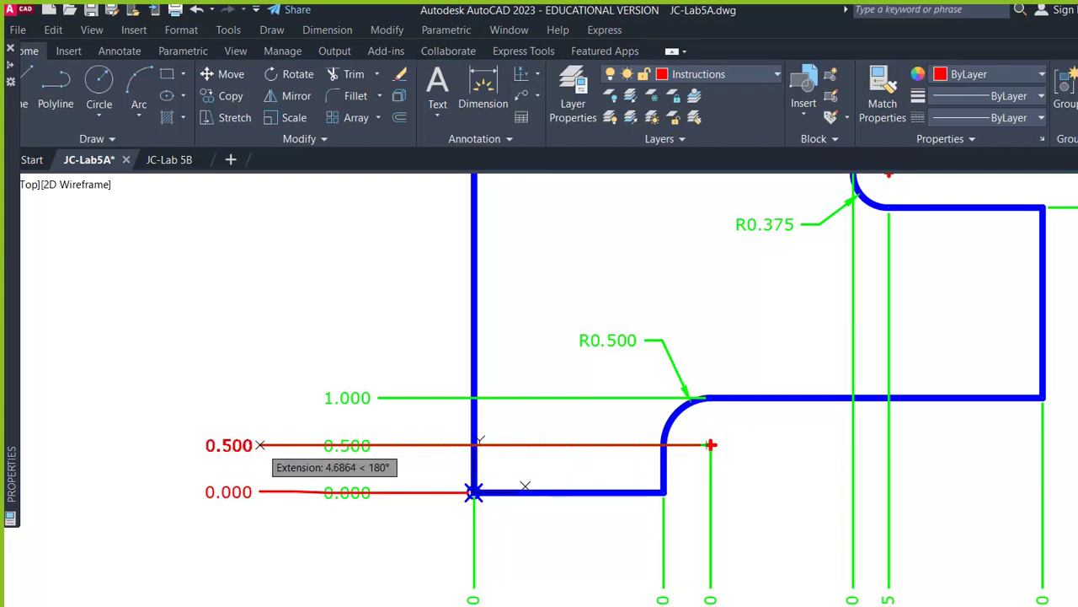
{"action": "left_click", "coordinate": [259, 445]}
{"action": "right_click", "coordinate": [729, 428]}
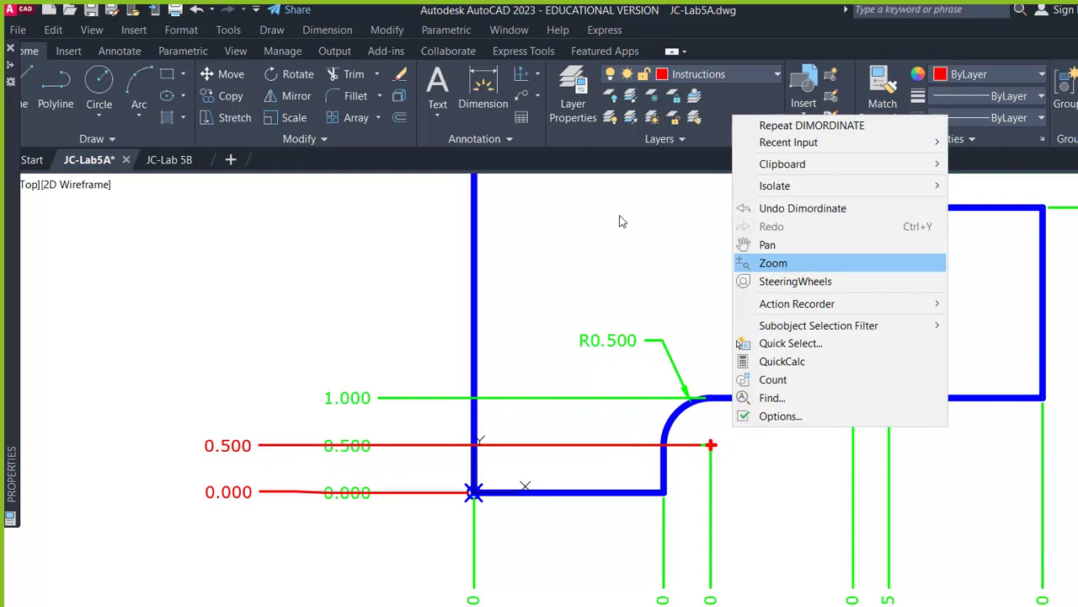
{"action": "left_click", "coordinate": [812, 125]}
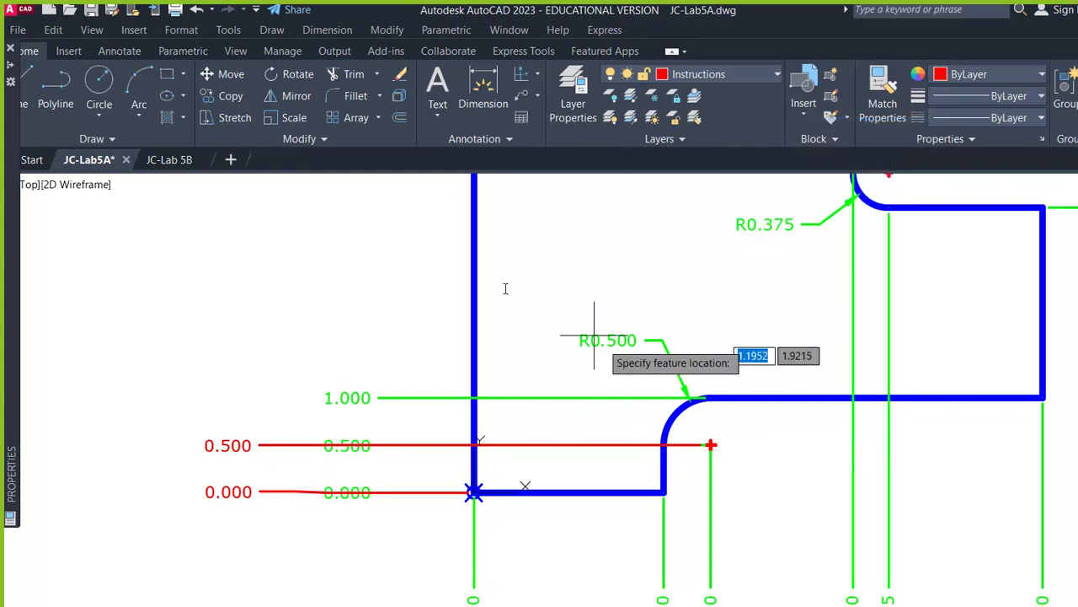
{"action": "left_click", "coordinate": [710, 397]}
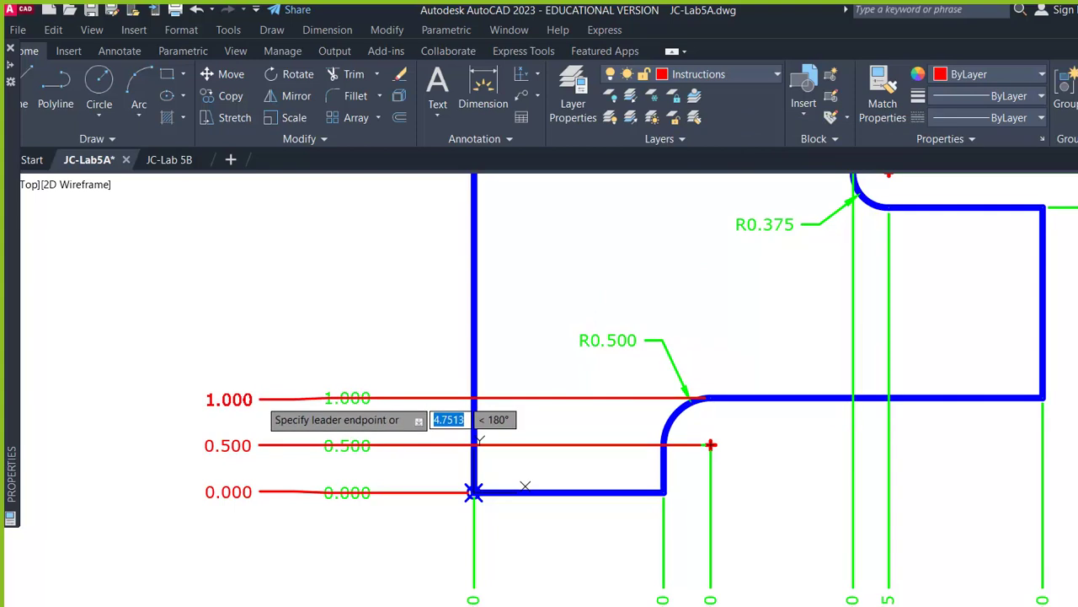
{"action": "left_click", "coordinate": [252, 397]}
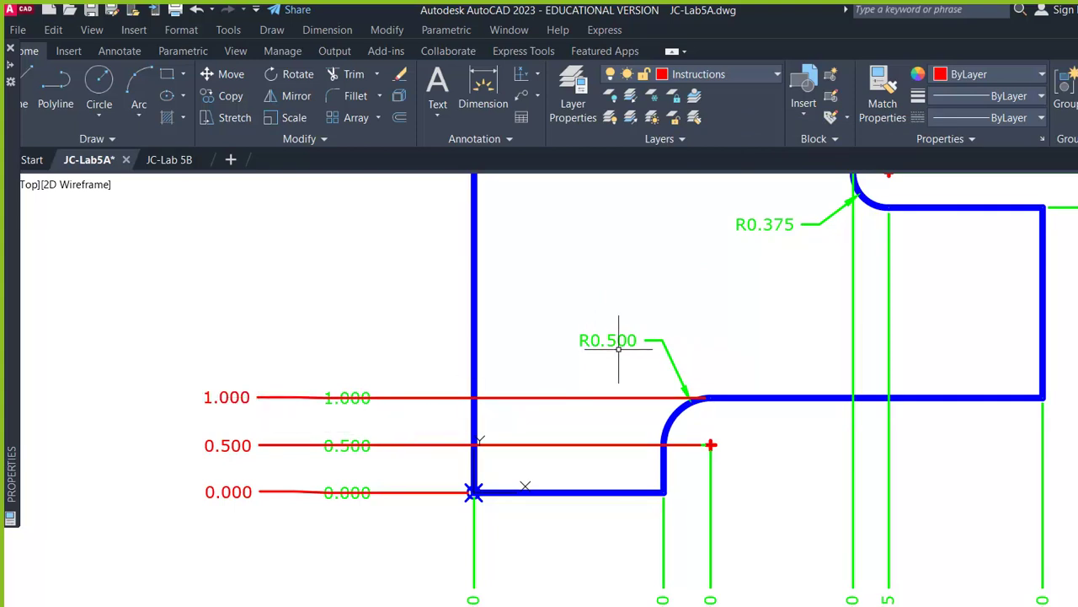
{"action": "scroll", "coordinate": [624, 337], "scroll_direction": "down", "scroll_amount": 2}
{"action": "middle_click_drag", "start_coordinate": [627, 374], "coordinate": [636, 471]}
{"action": "key", "text": "space"}
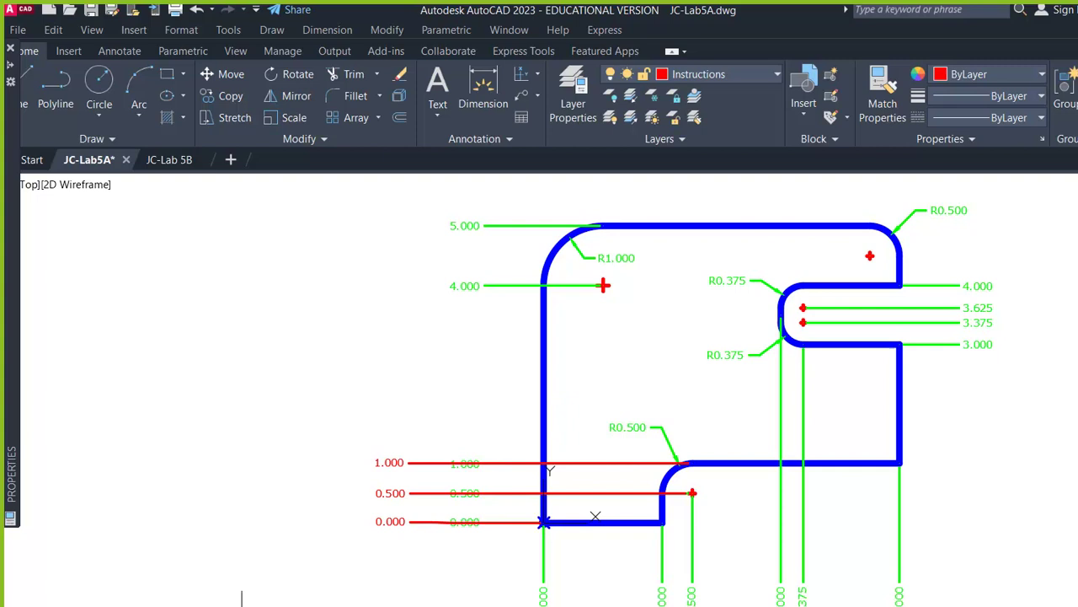
Show the Lab 5A plate on its title-block layout, select then clear the top-left geometry, and switch to JC-Lab 5B
{"action": "left_click", "coordinate": [77, 550]}
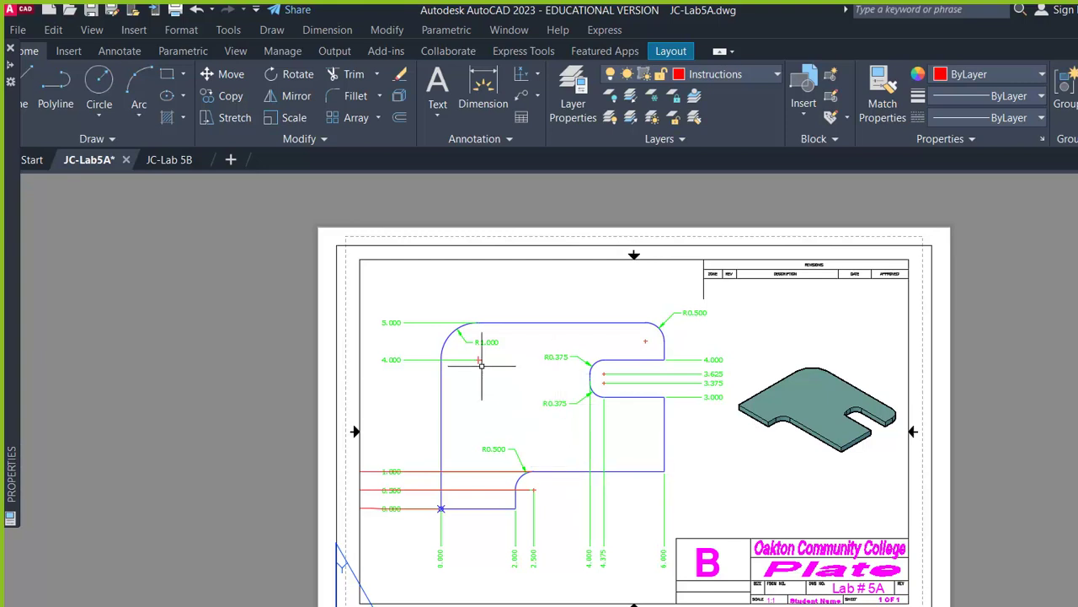
{"action": "left_click", "coordinate": [514, 325]}
{"action": "left_click", "coordinate": [504, 333]}
{"action": "left_click", "coordinate": [481, 314]}
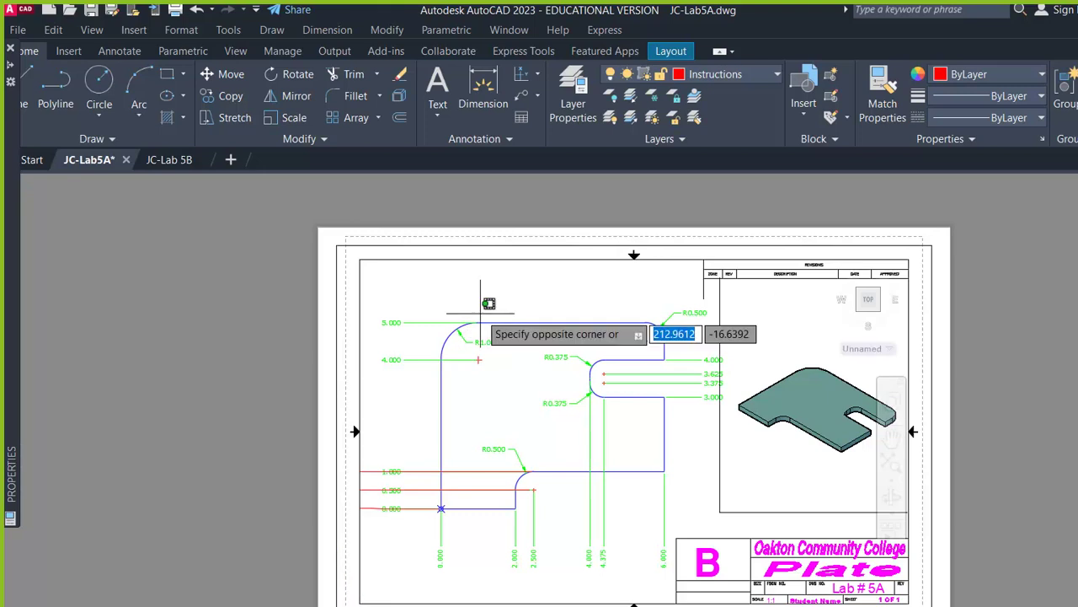
{"action": "left_click", "coordinate": [432, 363]}
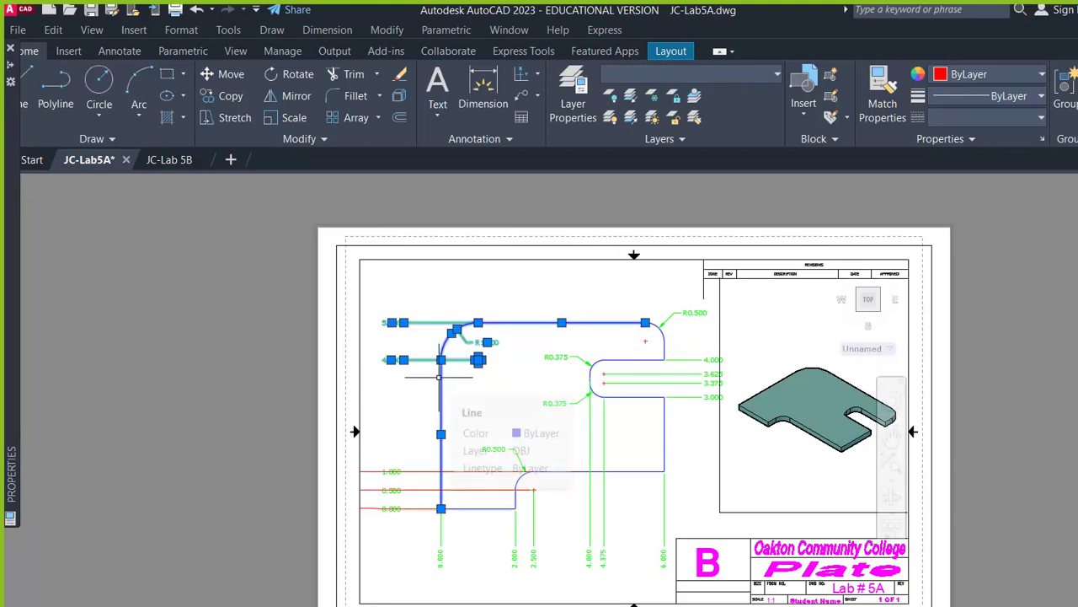
{"action": "key", "text": "Escape"}
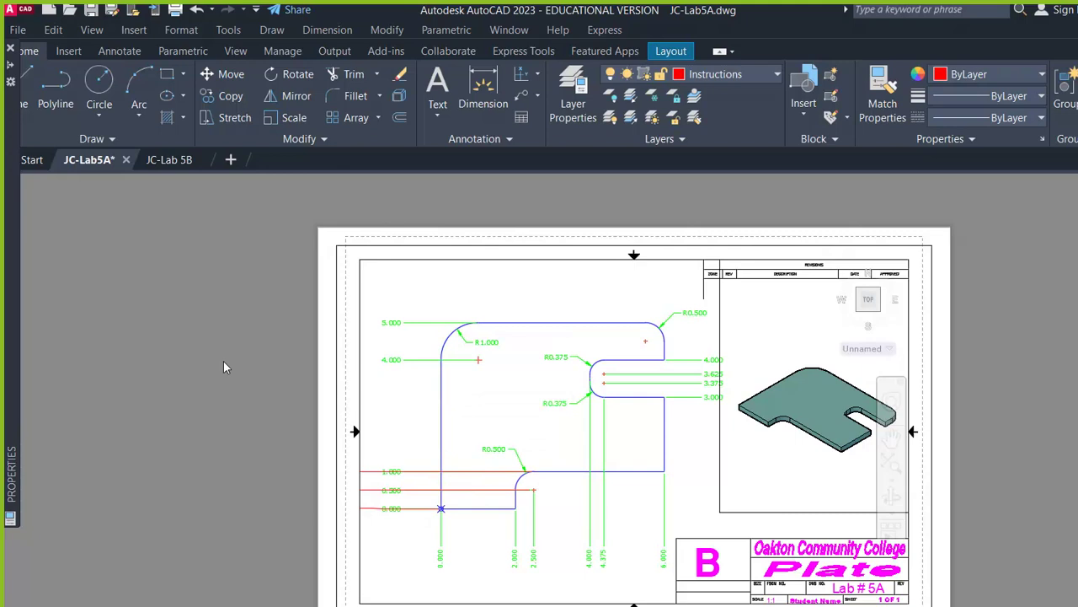
{"action": "left_click", "coordinate": [168, 159]}
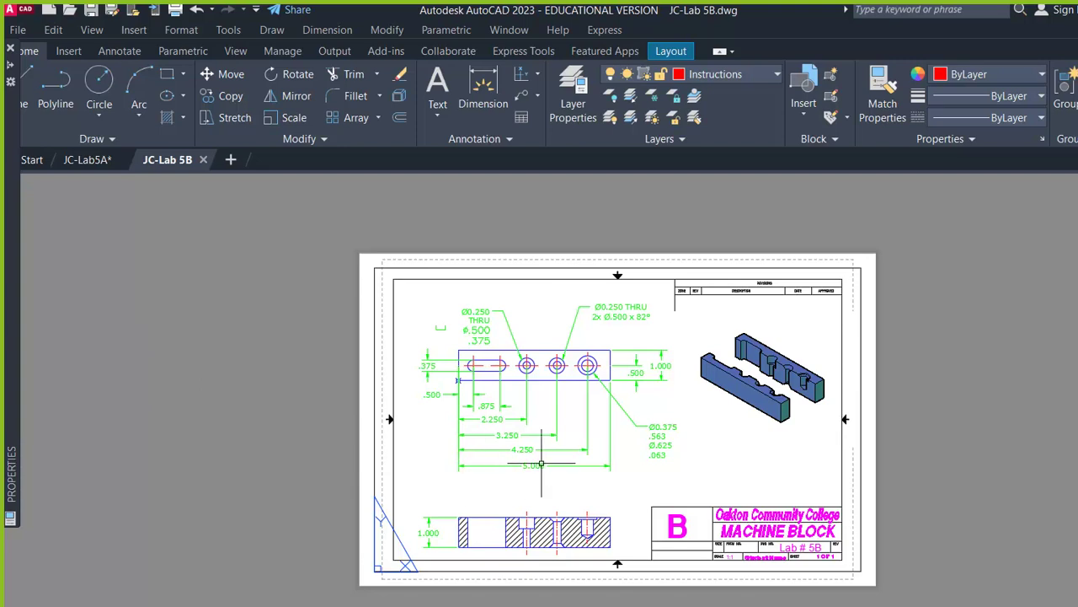
Zoom and pan the JC-Lab 5B sheet to center the dimensioned machine block views
{"action": "scroll", "coordinate": [551, 554], "scroll_direction": "up", "scroll_amount": 2}
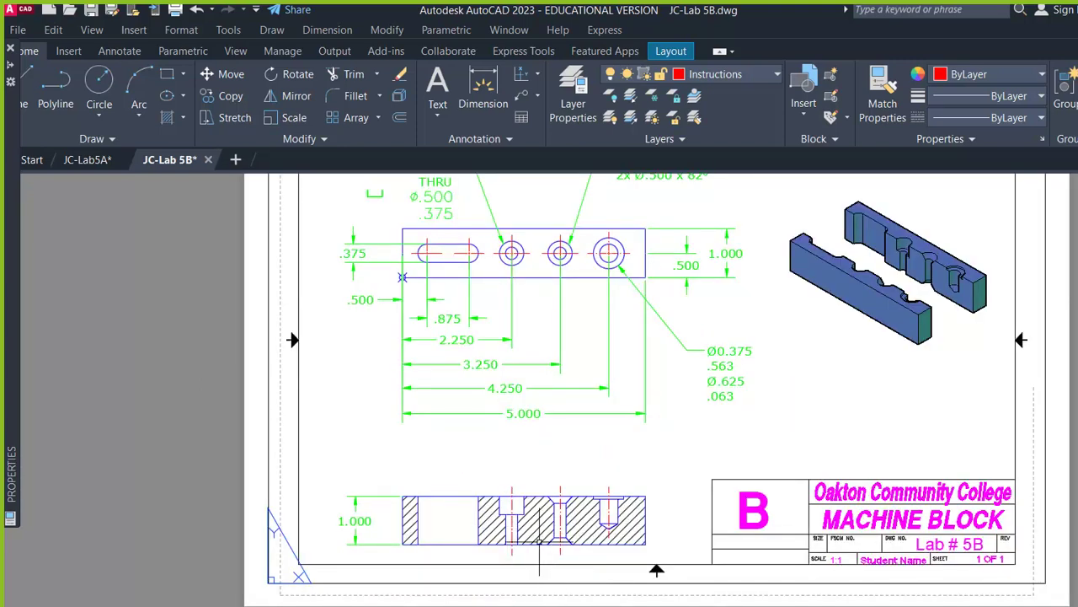
{"action": "mouse_move", "coordinate": [545, 455]}
{"action": "middle_mouse_down"}
{"action": "mouse_move", "coordinate": [563, 545]}
{"action": "mouse_move", "coordinate": [564, 534]}
{"action": "middle_mouse_up"}
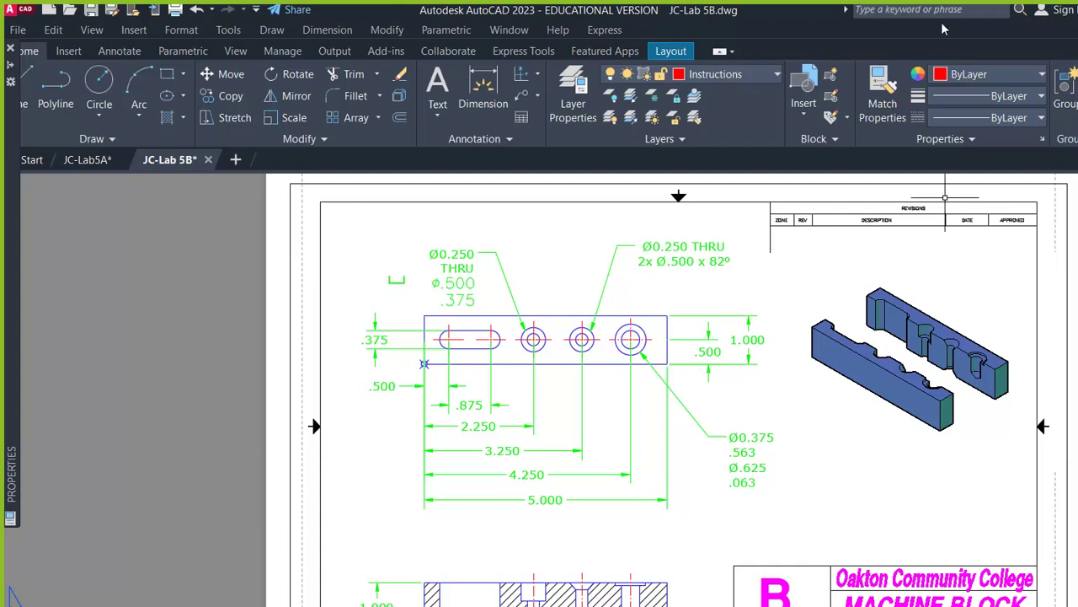
{"action": "left_click", "coordinate": [637, 600]}
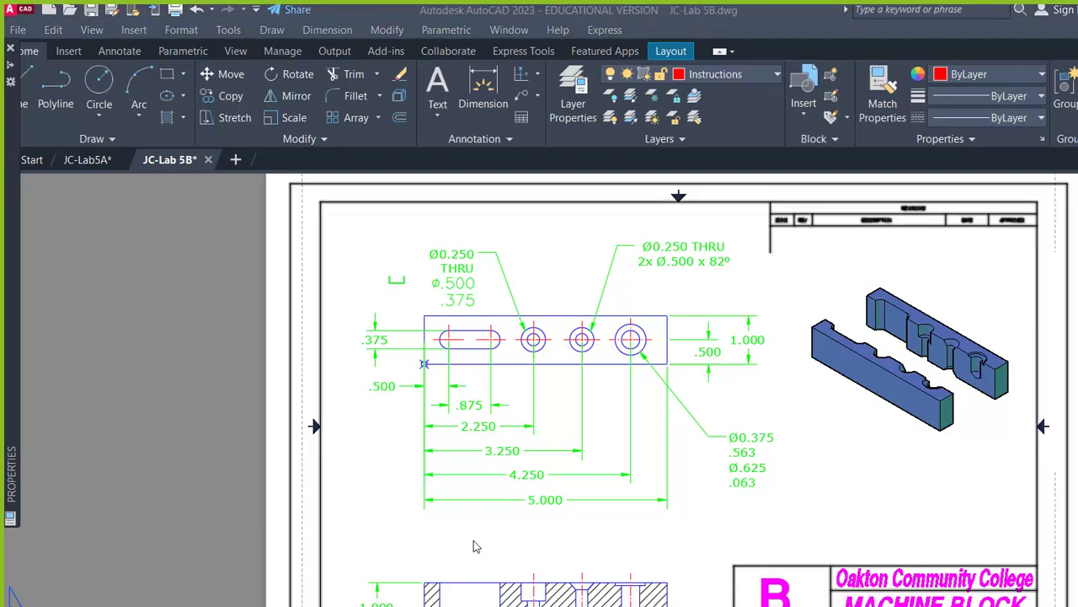
Bring up the Chapter 5 lecture and start it as a slide show in Presenter View
{"action": "key", "text": "alt+Tab"}
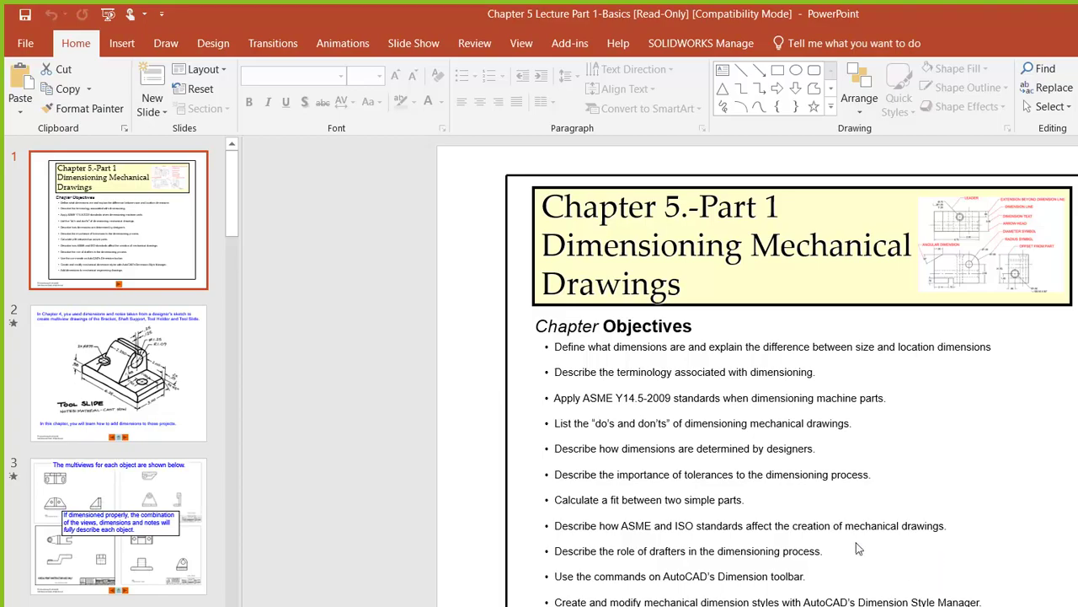
{"action": "key", "text": "F5"}
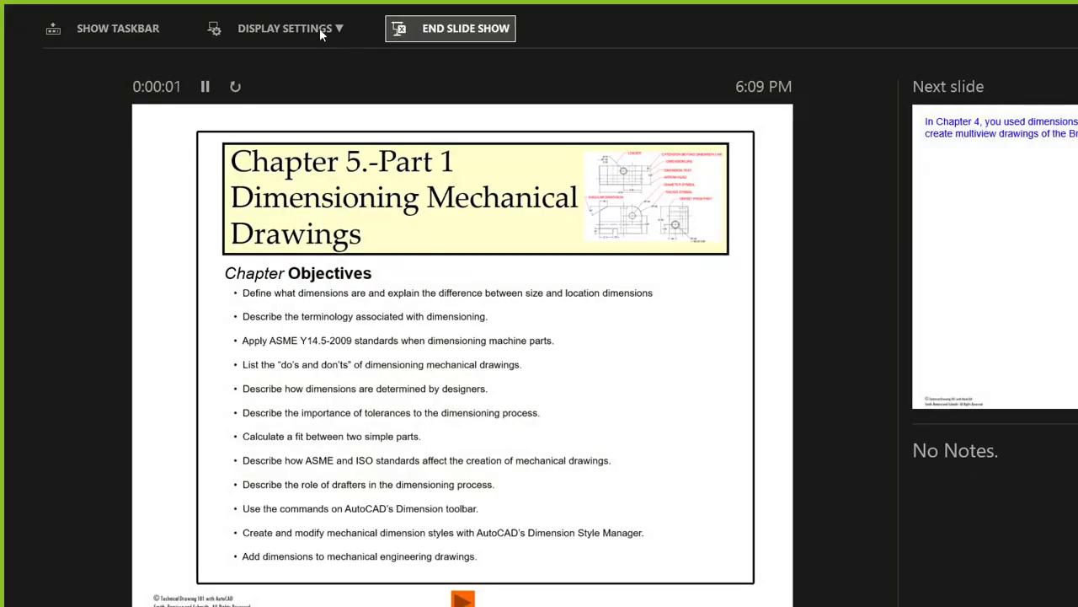
{"action": "left_click", "coordinate": [236, 30]}
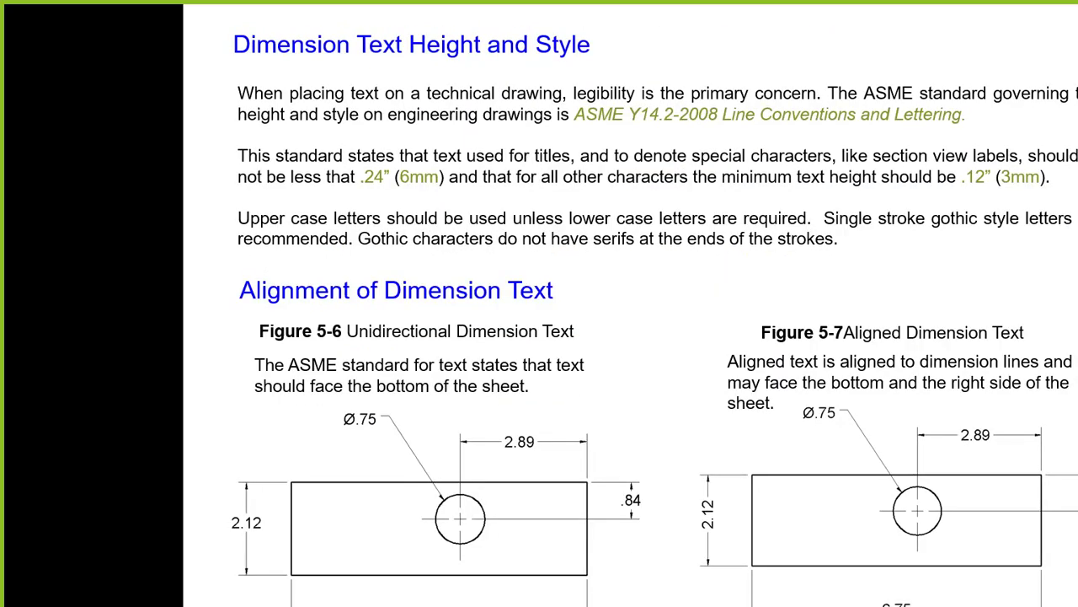
{"action": "key", "text": "Right"}
{"action": "key", "text": "Right"}
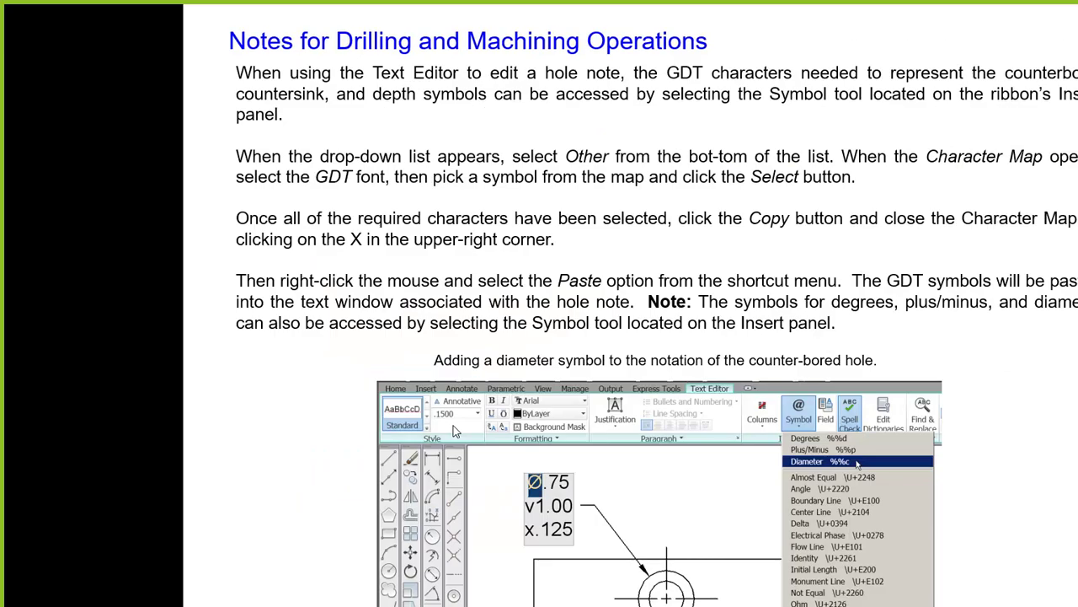
{"action": "left_click", "coordinate": [456, 429]}
{"action": "left_click", "coordinate": [456, 431]}
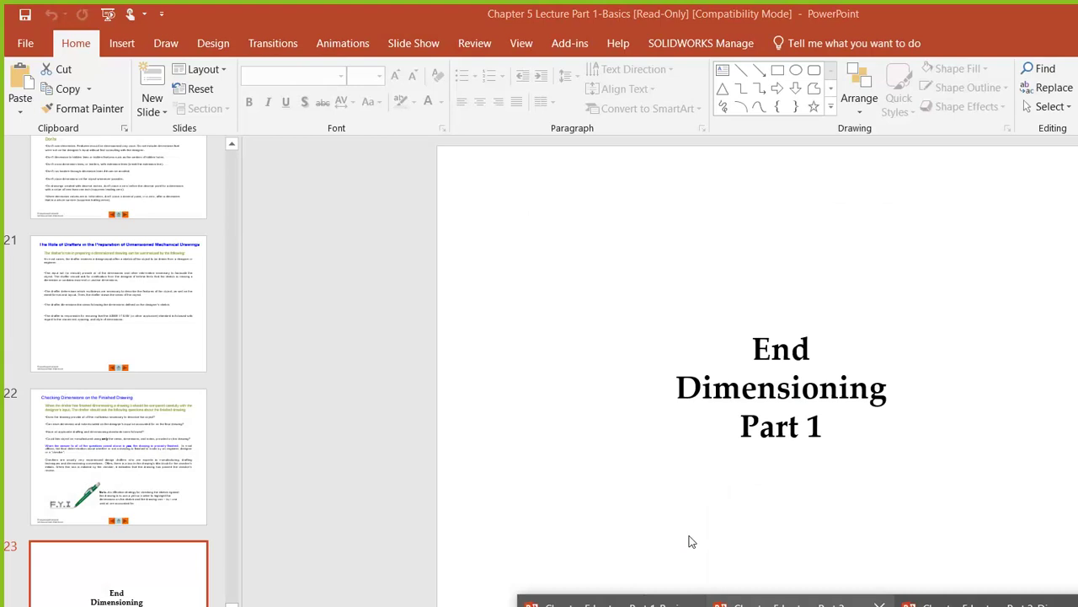
Bring up the Part 2-Tolerances deck and page to slide 4, "What is a Tolerance?"
{"action": "left_click", "coordinate": [666, 530]}
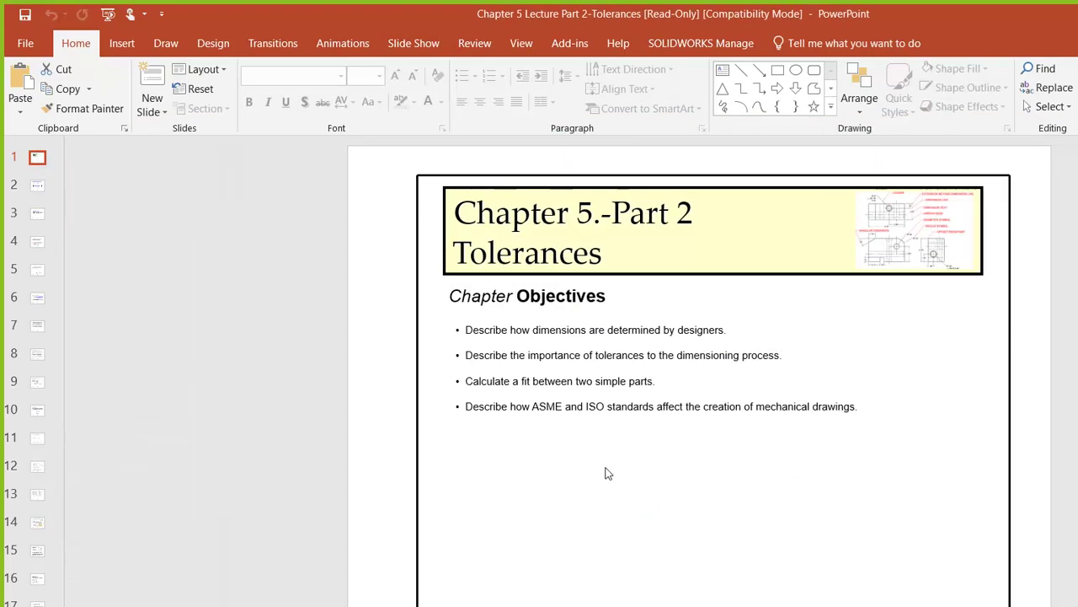
{"action": "scroll", "coordinate": [590, 420], "scroll_direction": "down", "scroll_amount": 1}
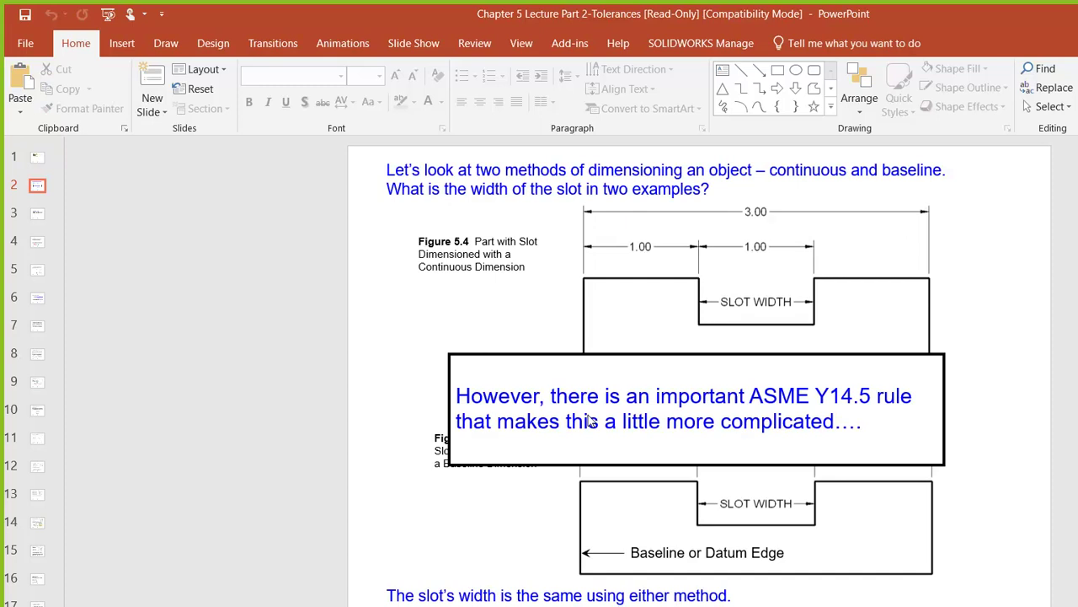
{"action": "scroll", "coordinate": [589, 419], "scroll_direction": "down", "scroll_amount": 1}
{"action": "scroll", "coordinate": [590, 420], "scroll_direction": "down", "scroll_amount": 1}
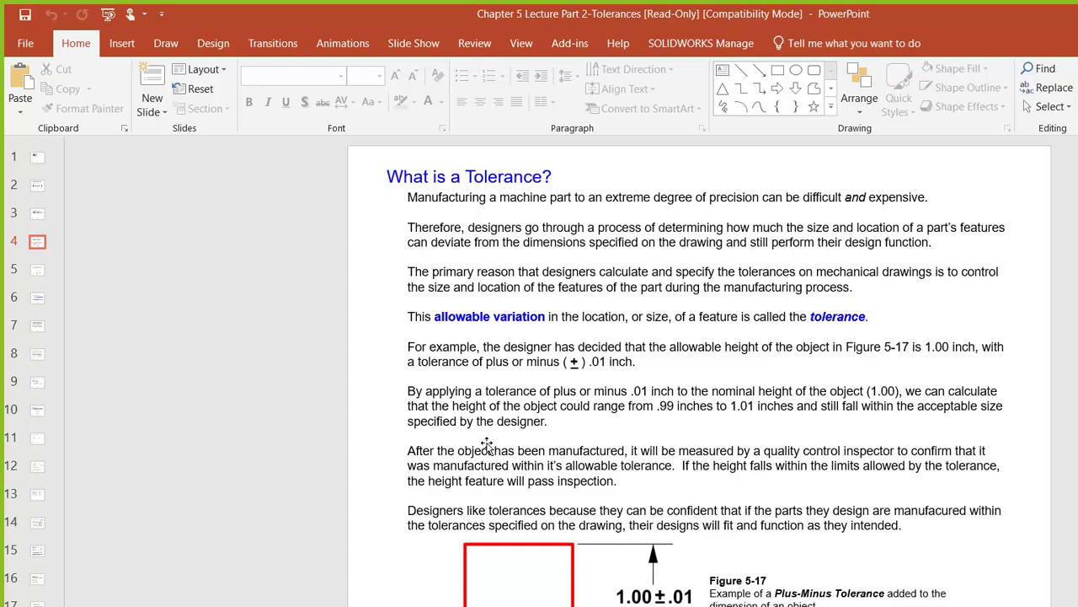
Step through the tolerance slides, from display methods to slide 16, Reference Dimensions
{"action": "key", "text": "Page_Down"}
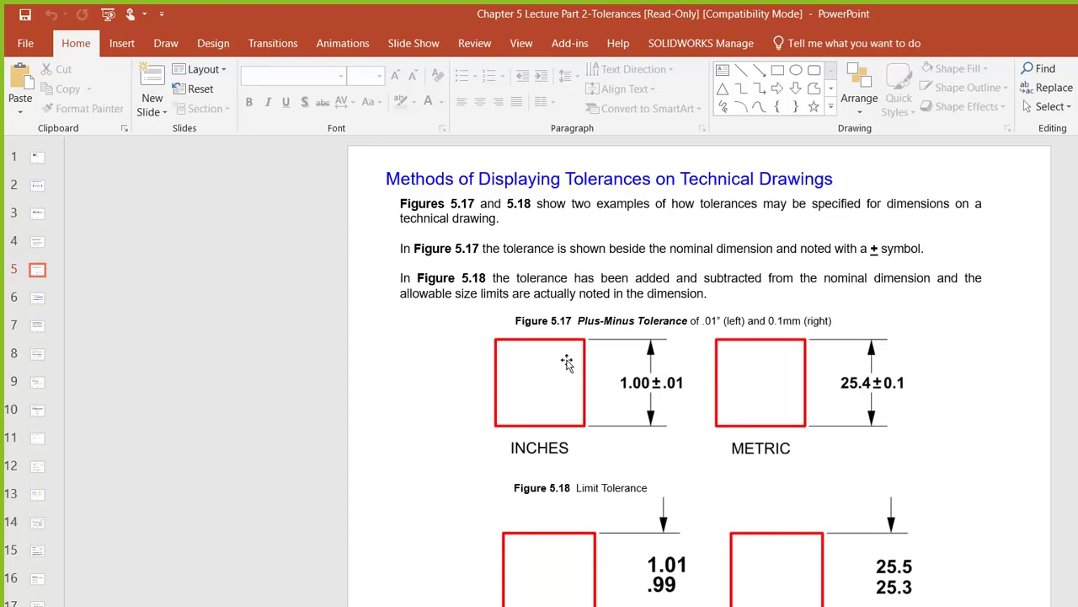
{"action": "key", "text": "Page_Down"}
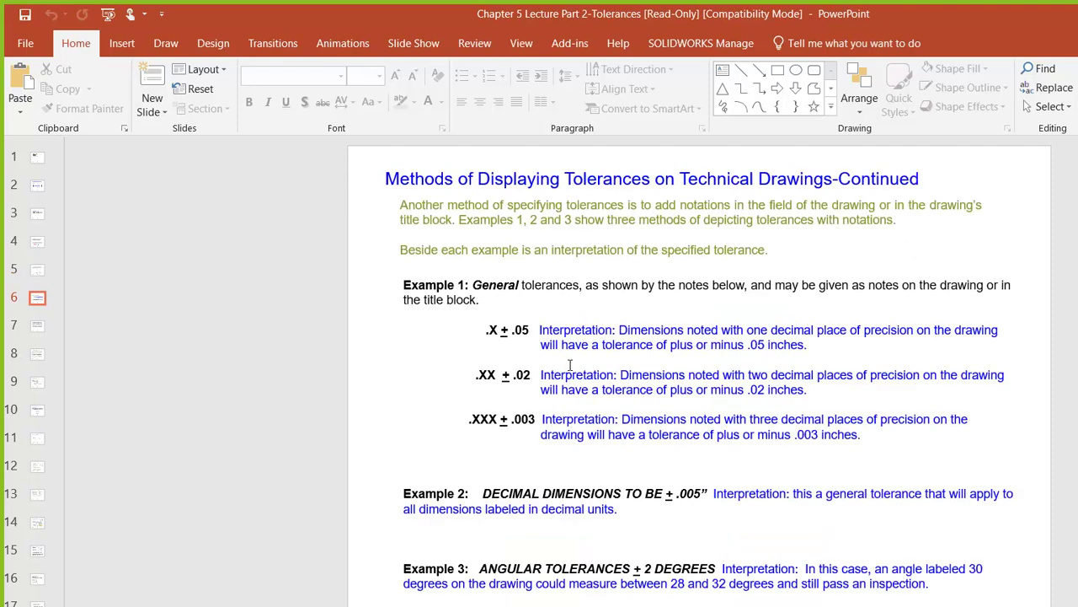
{"action": "key", "text": "Page_Down"}
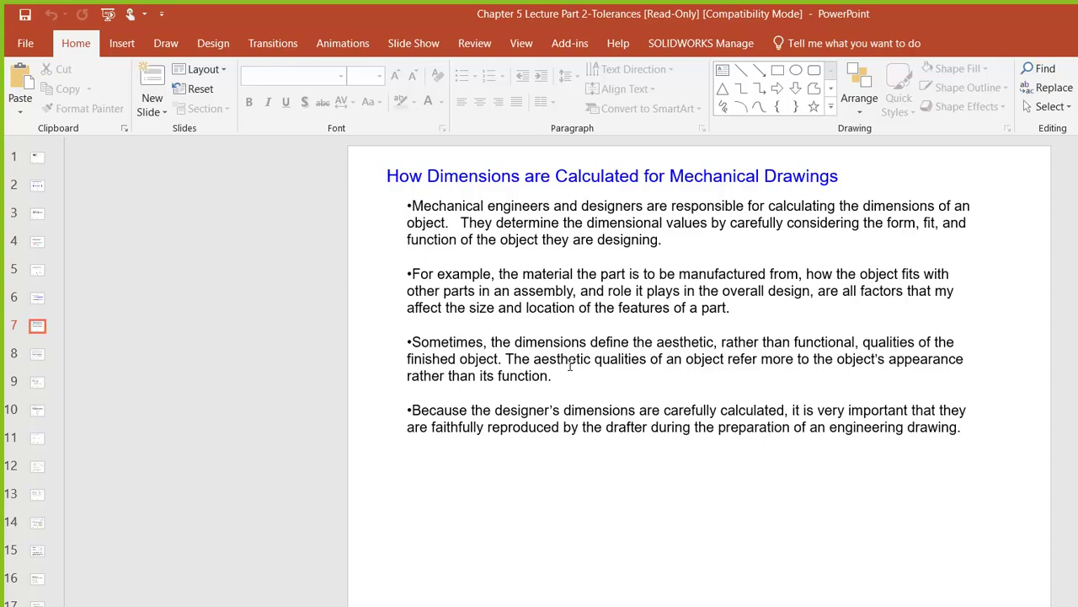
{"action": "key", "text": "Page_Down"}
{"action": "key", "text": "Page_Down"}
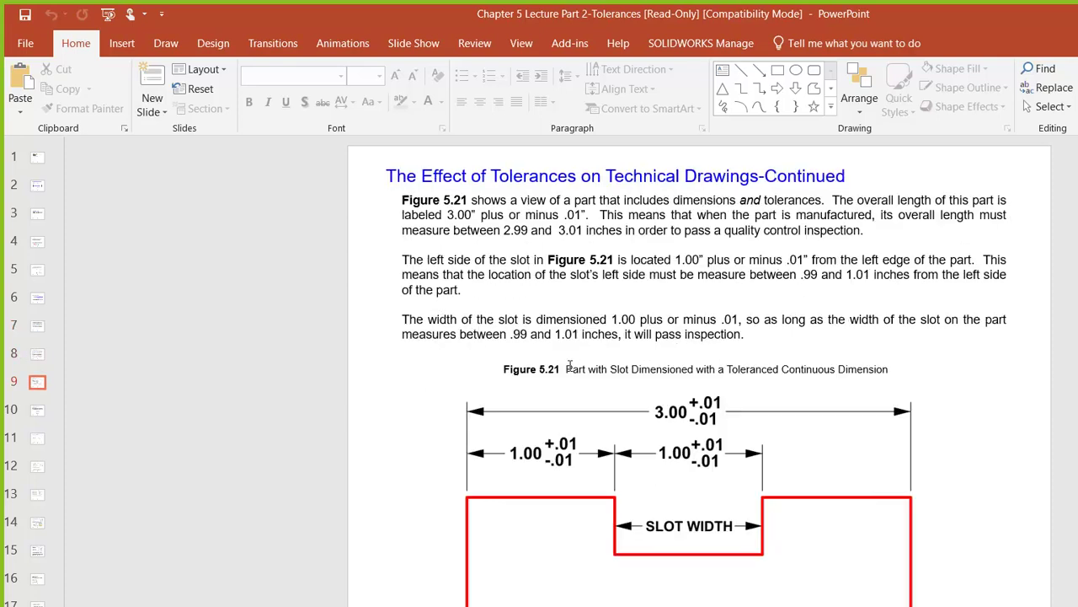
{"action": "key", "text": "Page_Down"}
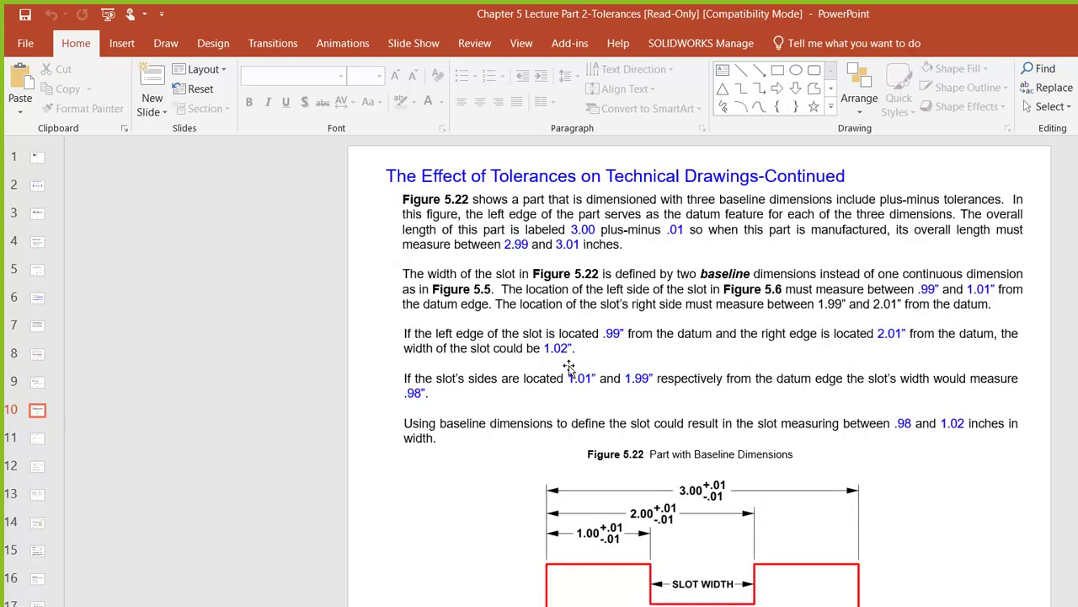
{"action": "key", "text": "Page_Down"}
{"action": "key", "text": "Page_Down"}
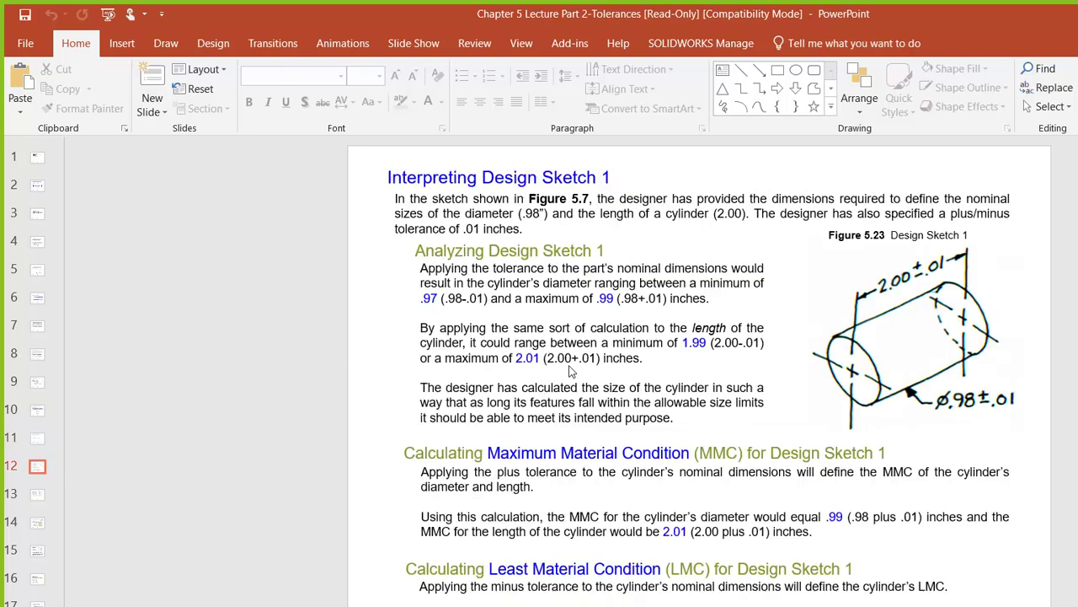
{"action": "key", "text": "Page_Down"}
{"action": "key", "text": "Page_Down"}
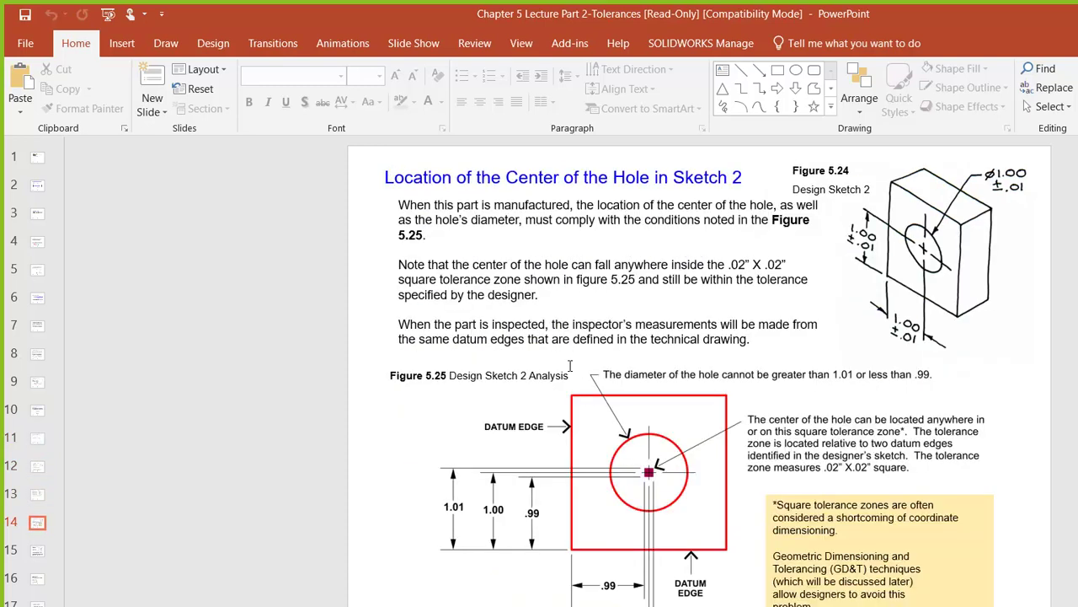
{"action": "key", "text": "Page_Down"}
{"action": "key", "text": "Page_Down"}
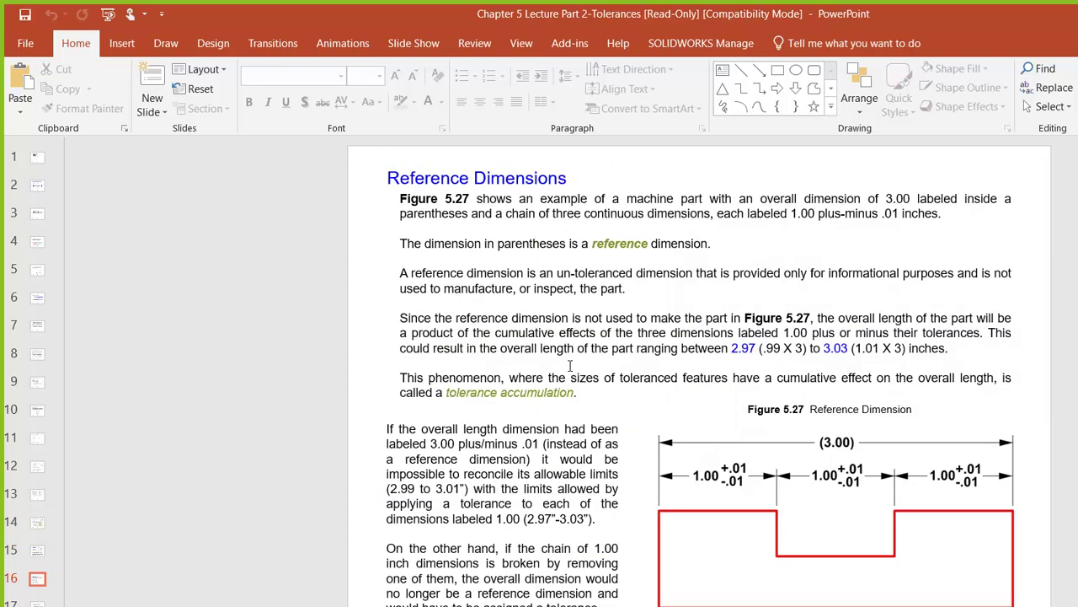
{"action": "key", "text": "Page_Down"}
{"action": "key", "text": "Page_Down"}
{"action": "key", "text": "Page_Down"}
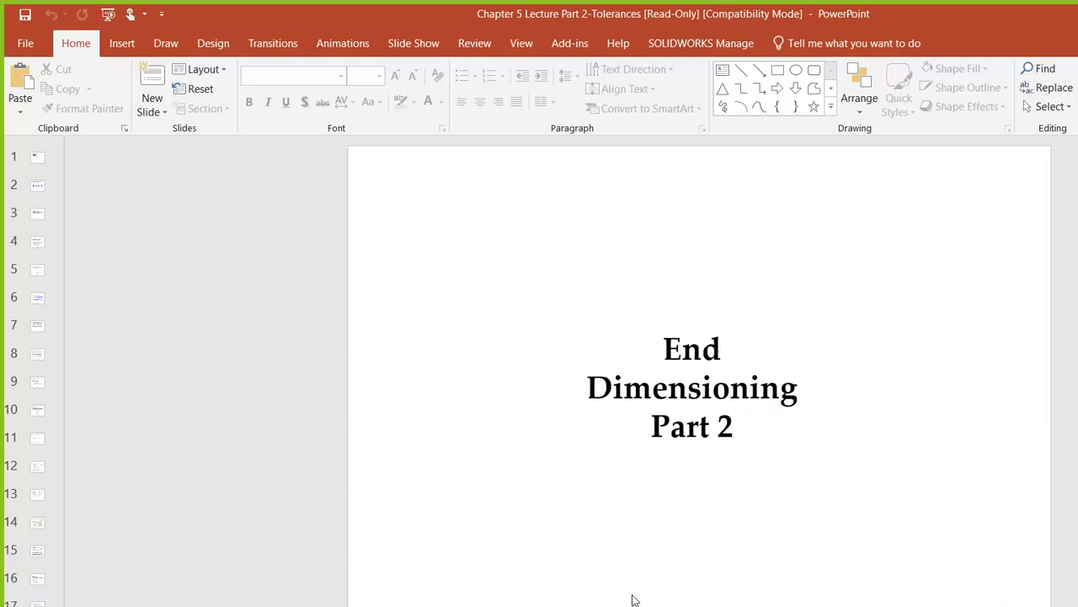
Switch to the Part 3 Dimensioning With AutoCAD deck and scroll through the Inspection slides
{"action": "mouse_move", "coordinate": [633, 600]}
{"action": "left_click", "coordinate": [969, 602]}
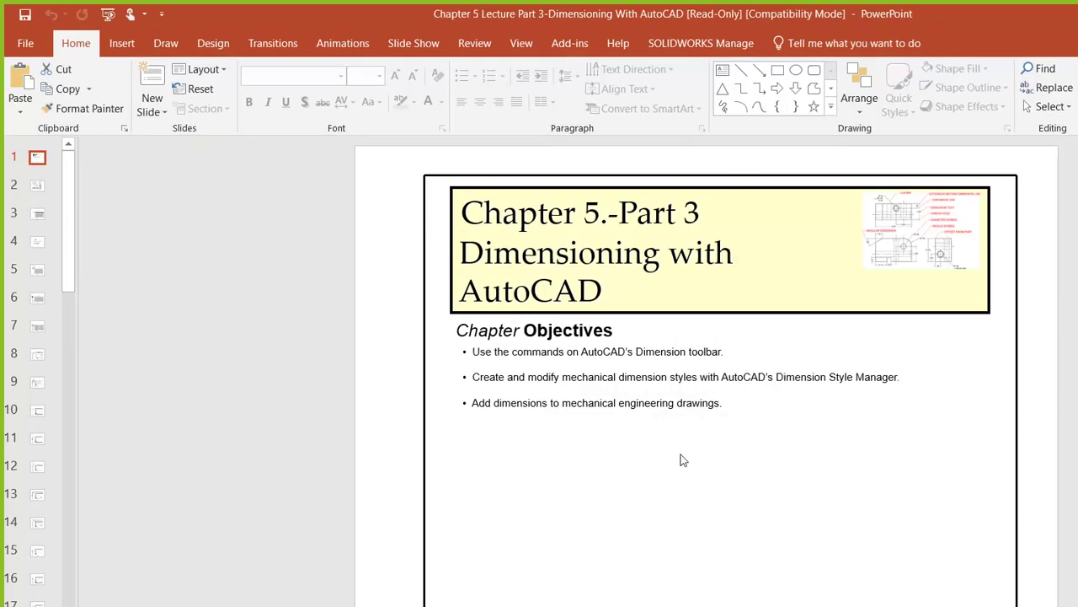
{"action": "scroll", "coordinate": [684, 460], "scroll_direction": "down", "scroll_amount": 1}
{"action": "scroll", "coordinate": [683, 460], "scroll_direction": "down", "scroll_amount": 1}
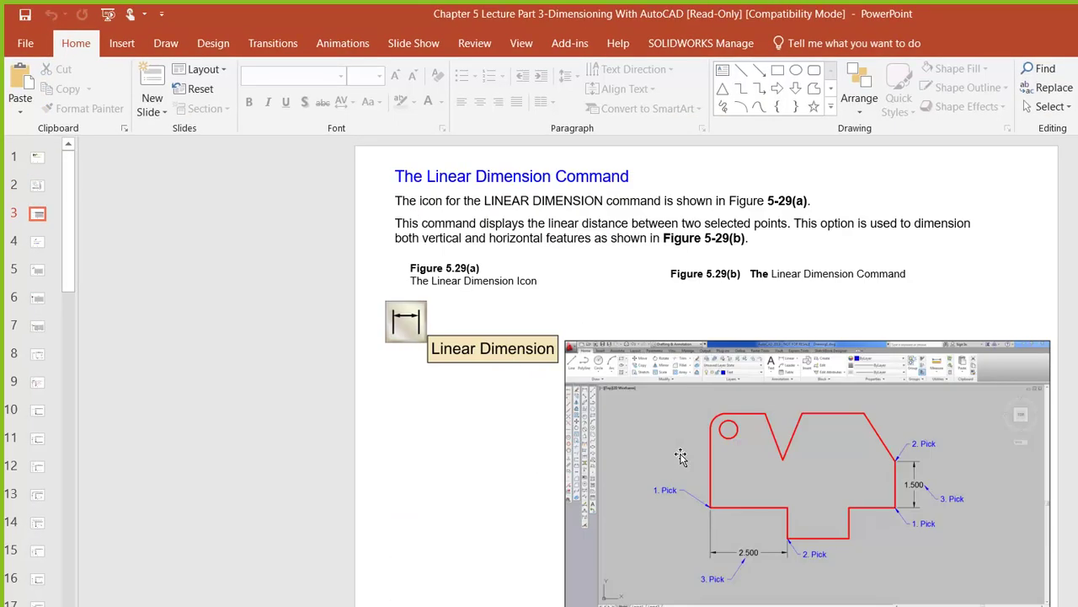
{"action": "scroll", "coordinate": [680, 457], "scroll_direction": "down", "scroll_amount": 1}
{"action": "scroll", "coordinate": [681, 456], "scroll_direction": "down", "scroll_amount": 1}
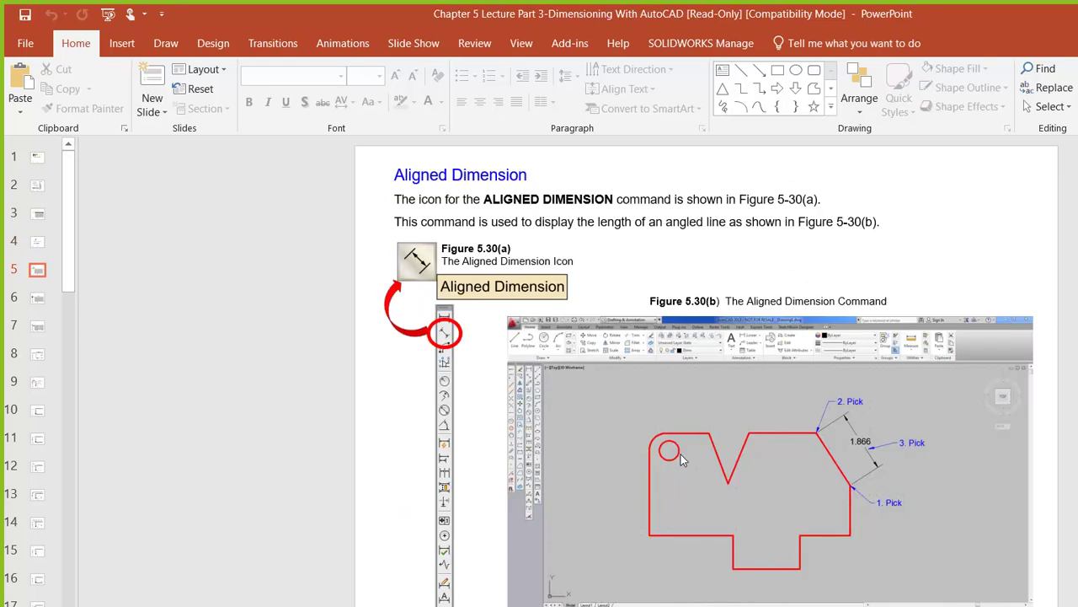
{"action": "scroll", "coordinate": [680, 456], "scroll_direction": "down", "scroll_amount": 1}
{"action": "scroll", "coordinate": [681, 456], "scroll_direction": "down", "scroll_amount": 1}
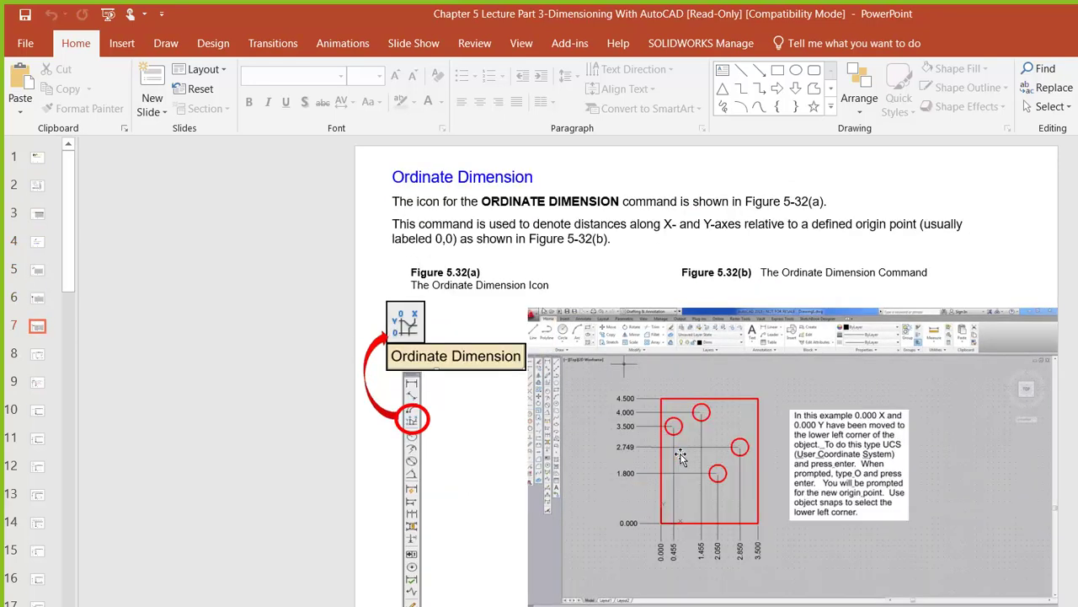
Continue past the Dimension Text Edit slides to slide 25, Dimension Style Manager
{"action": "scroll", "coordinate": [680, 456], "scroll_direction": "down", "scroll_amount": 1}
{"action": "scroll", "coordinate": [681, 455], "scroll_direction": "down", "scroll_amount": 1}
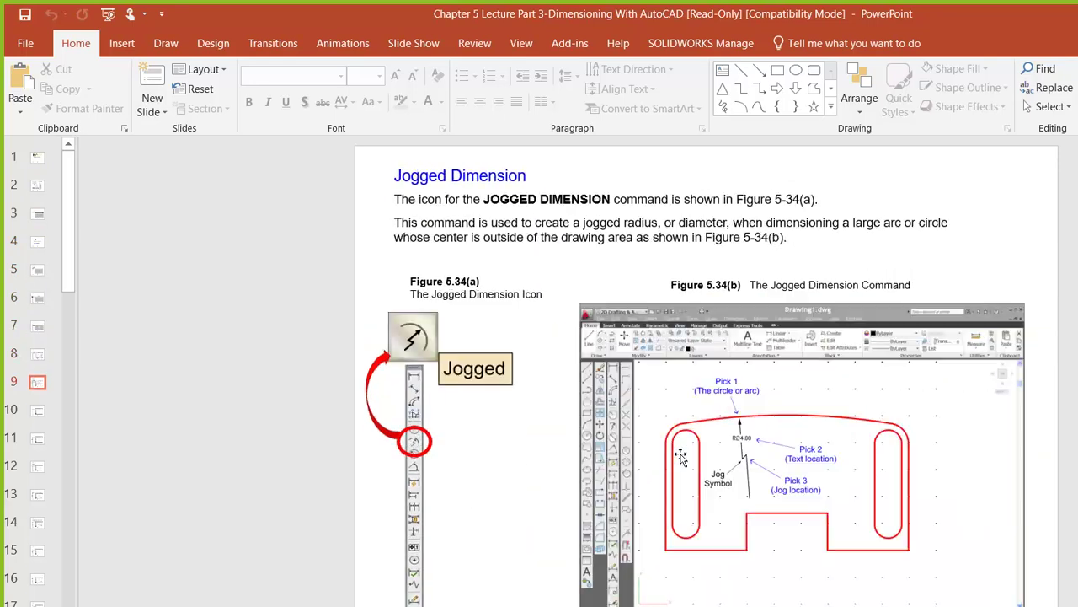
{"action": "scroll", "coordinate": [681, 456], "scroll_direction": "down", "scroll_amount": 1}
{"action": "scroll", "coordinate": [681, 456], "scroll_direction": "down", "scroll_amount": 3}
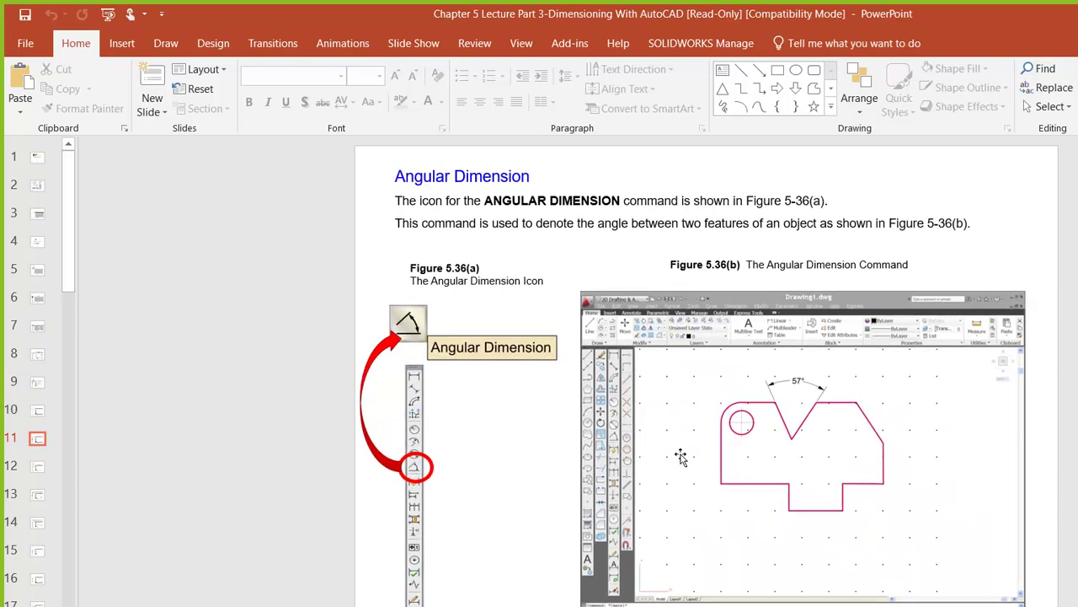
{"action": "scroll", "coordinate": [681, 456], "scroll_direction": "down", "scroll_amount": 2}
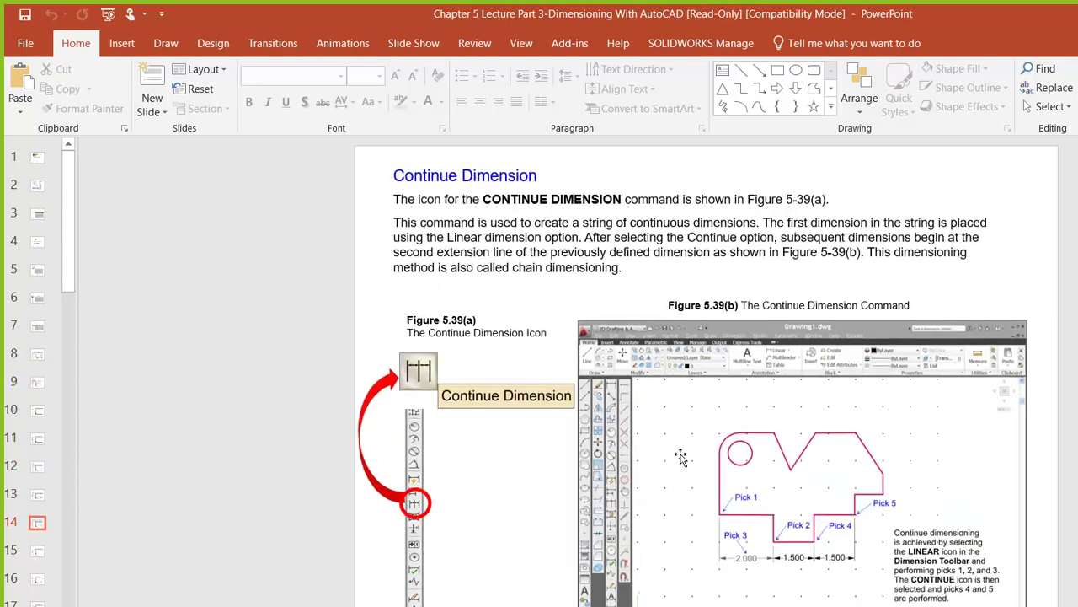
{"action": "scroll", "coordinate": [681, 456], "scroll_direction": "down", "scroll_amount": 3}
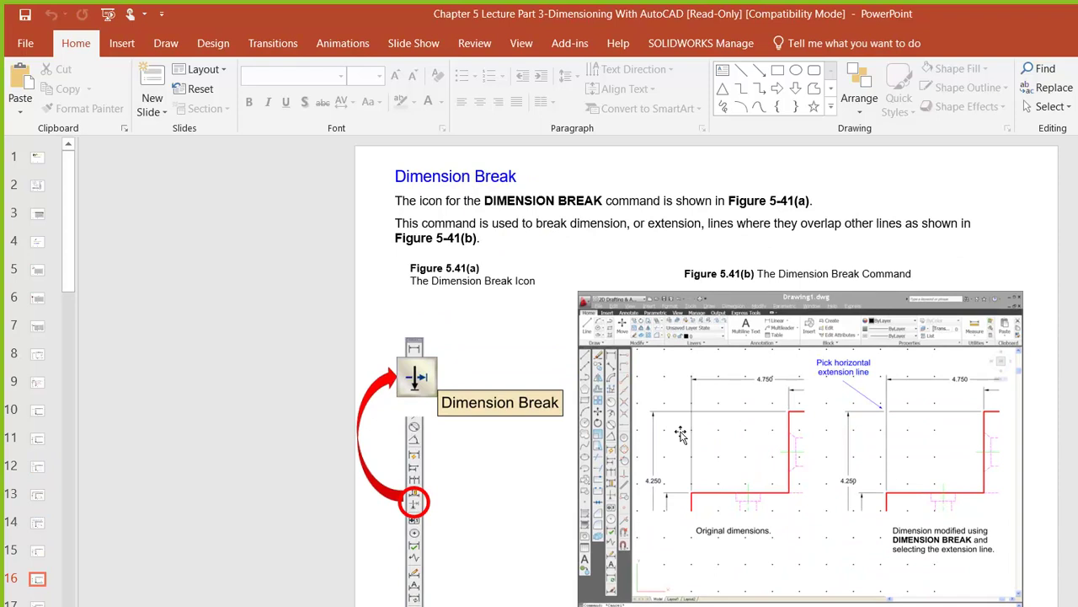
{"action": "scroll", "coordinate": [681, 435], "scroll_direction": "down", "scroll_amount": 2}
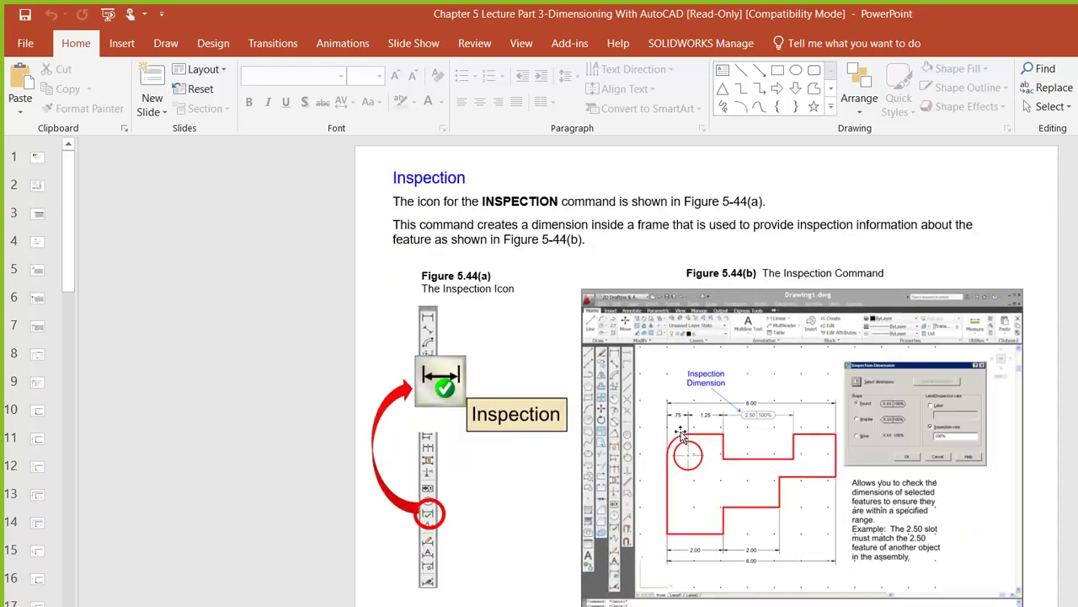
{"action": "scroll", "coordinate": [681, 435], "scroll_direction": "down", "scroll_amount": 4}
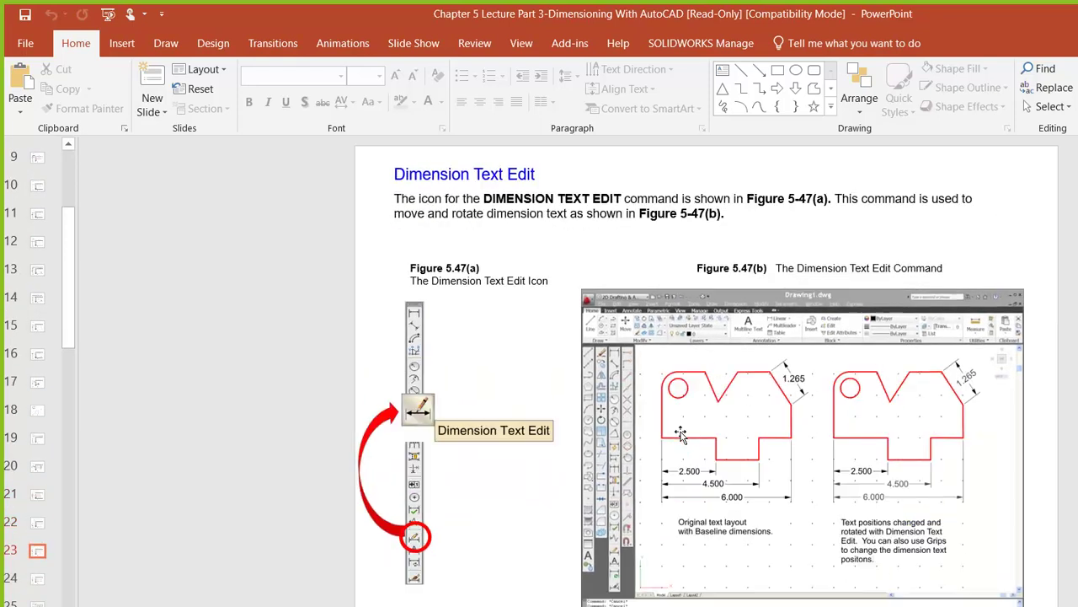
{"action": "scroll", "coordinate": [680, 434], "scroll_direction": "down", "scroll_amount": 1}
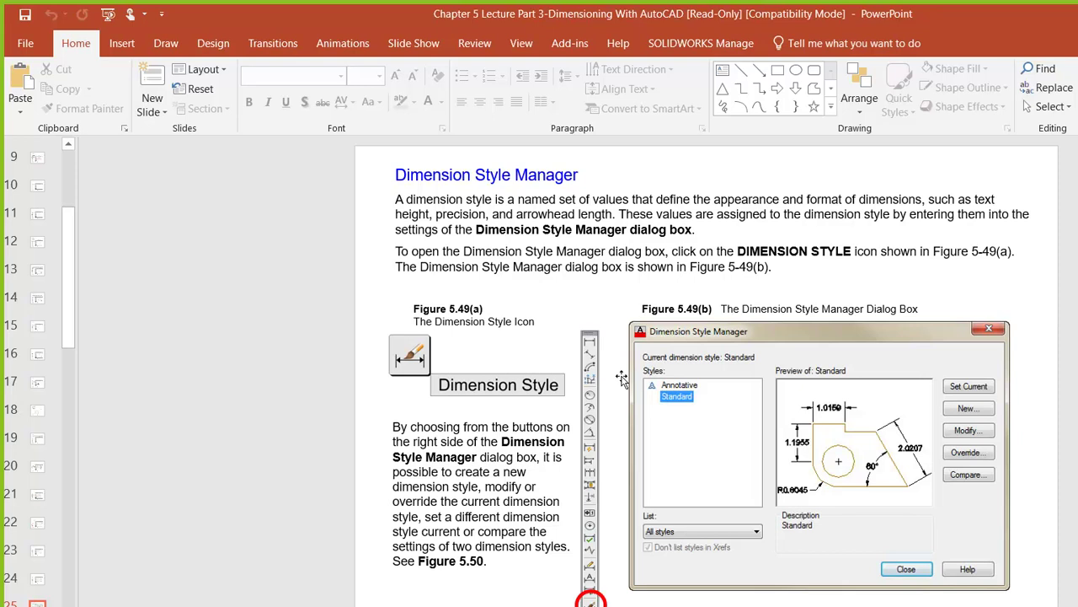
Scroll through slides 26–45 to slide 46, the Bracket, Shaft Support, Tool Holder and Tool Slide assignment
{"action": "scroll", "coordinate": [622, 379], "scroll_direction": "down", "scroll_amount": 1}
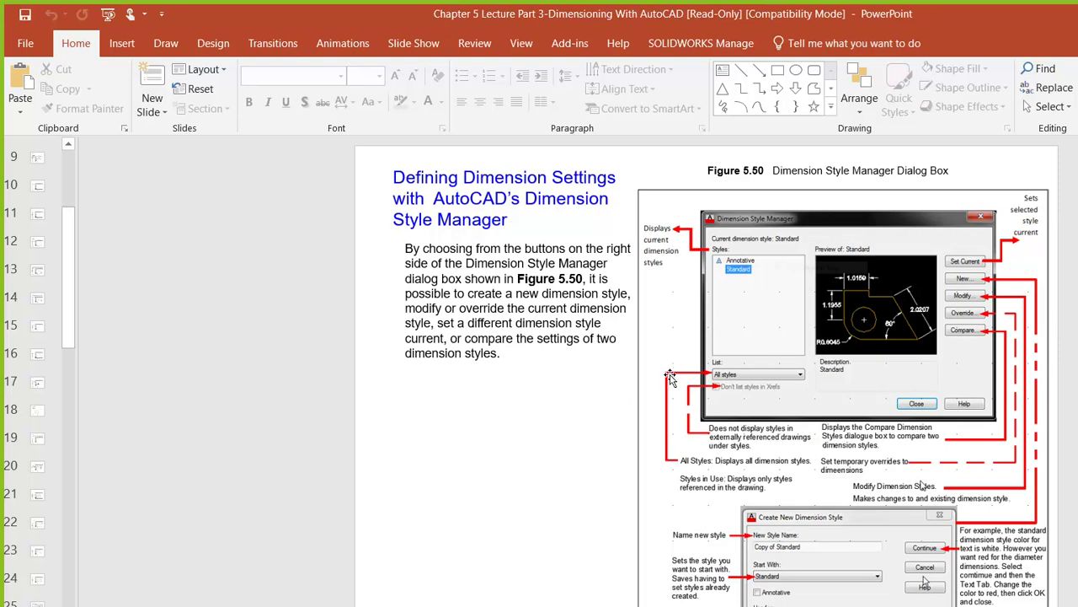
{"action": "scroll", "coordinate": [657, 438], "scroll_direction": "down", "scroll_amount": 1}
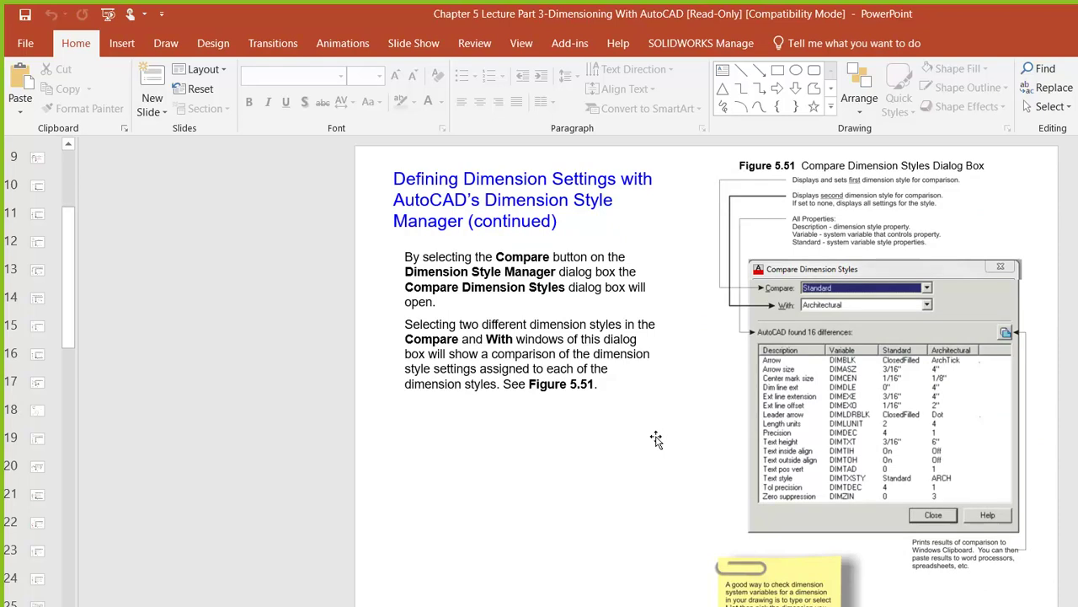
{"action": "scroll", "coordinate": [656, 438], "scroll_direction": "down", "scroll_amount": 1}
{"action": "scroll", "coordinate": [656, 438], "scroll_direction": "down", "scroll_amount": 1}
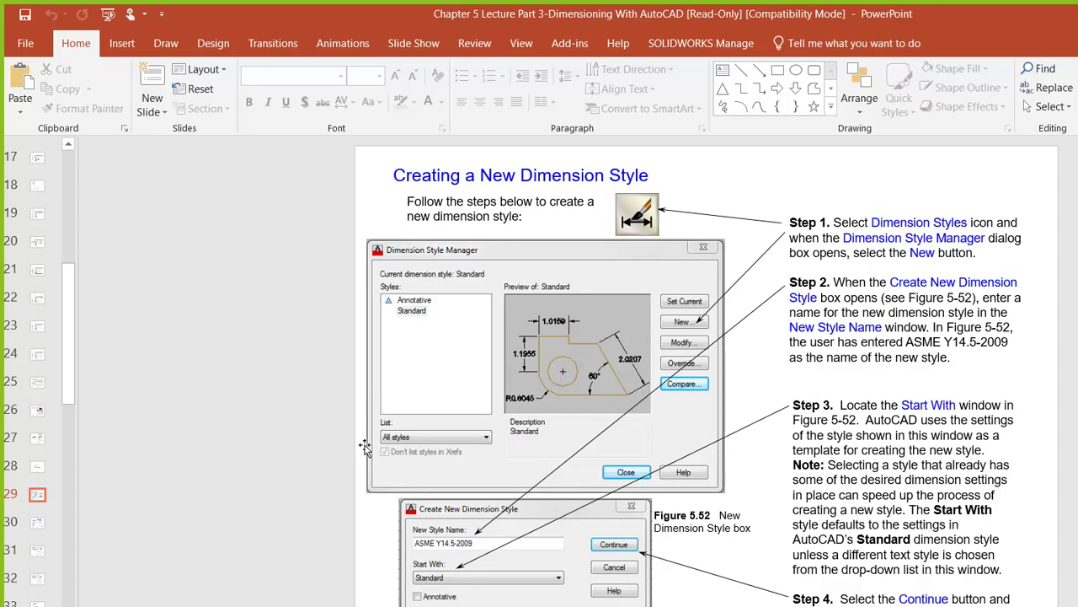
{"action": "scroll", "coordinate": [365, 447], "scroll_direction": "down", "scroll_amount": 1}
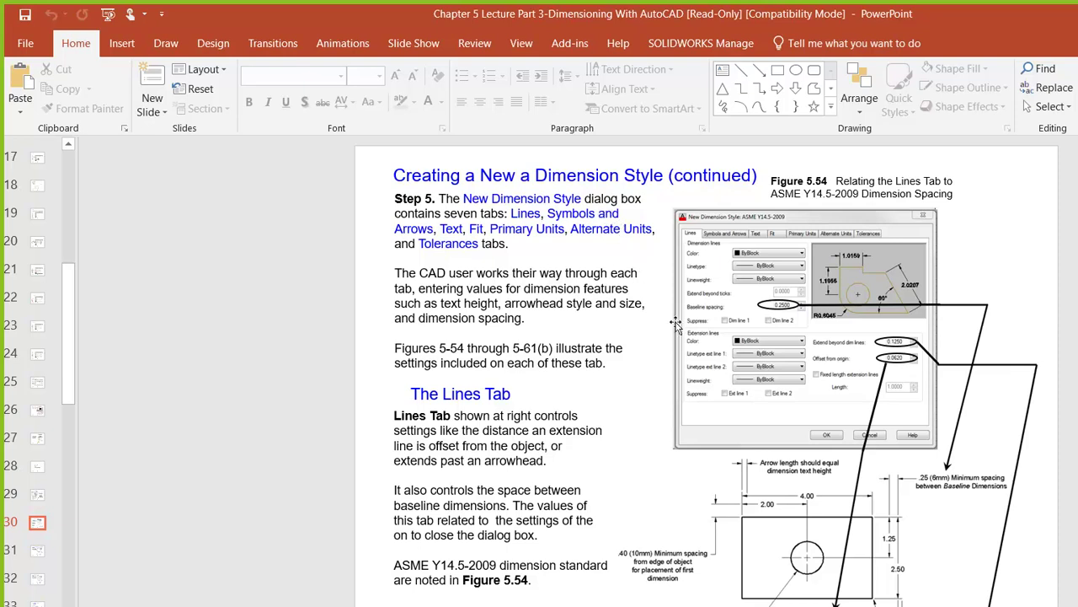
{"action": "scroll", "coordinate": [676, 322], "scroll_direction": "down", "scroll_amount": 1}
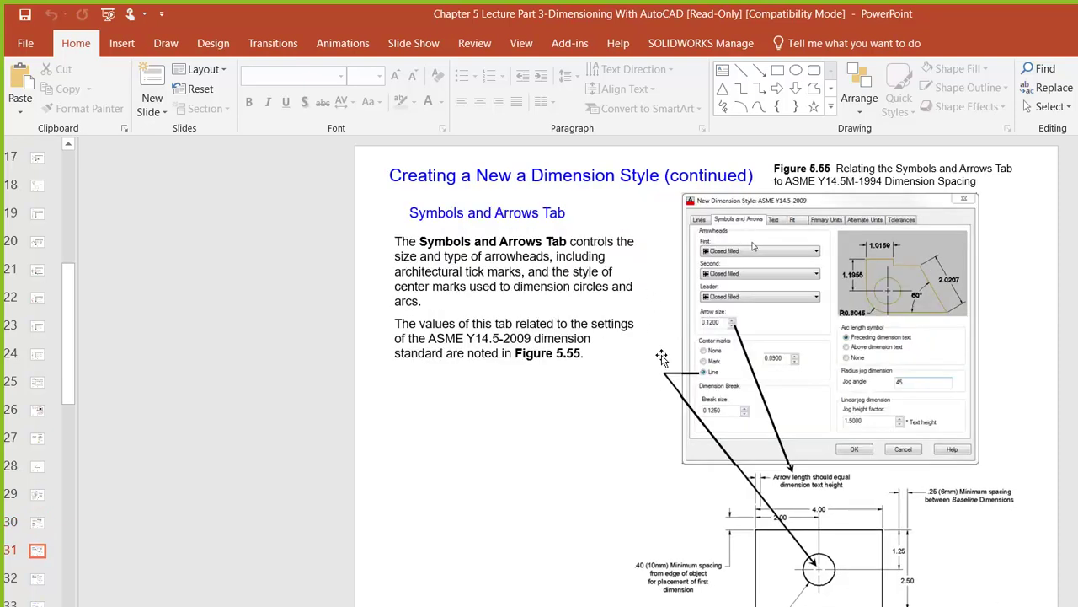
{"action": "scroll", "coordinate": [669, 390], "scroll_direction": "down", "scroll_amount": 1}
{"action": "scroll", "coordinate": [669, 390], "scroll_direction": "down", "scroll_amount": 1}
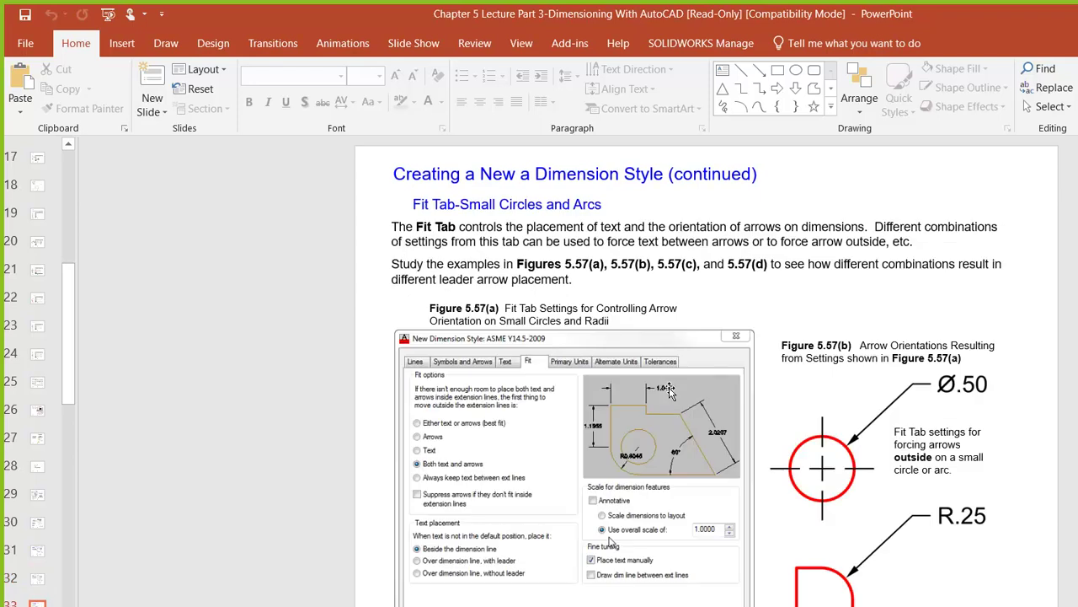
{"action": "scroll", "coordinate": [671, 392], "scroll_direction": "down", "scroll_amount": 1}
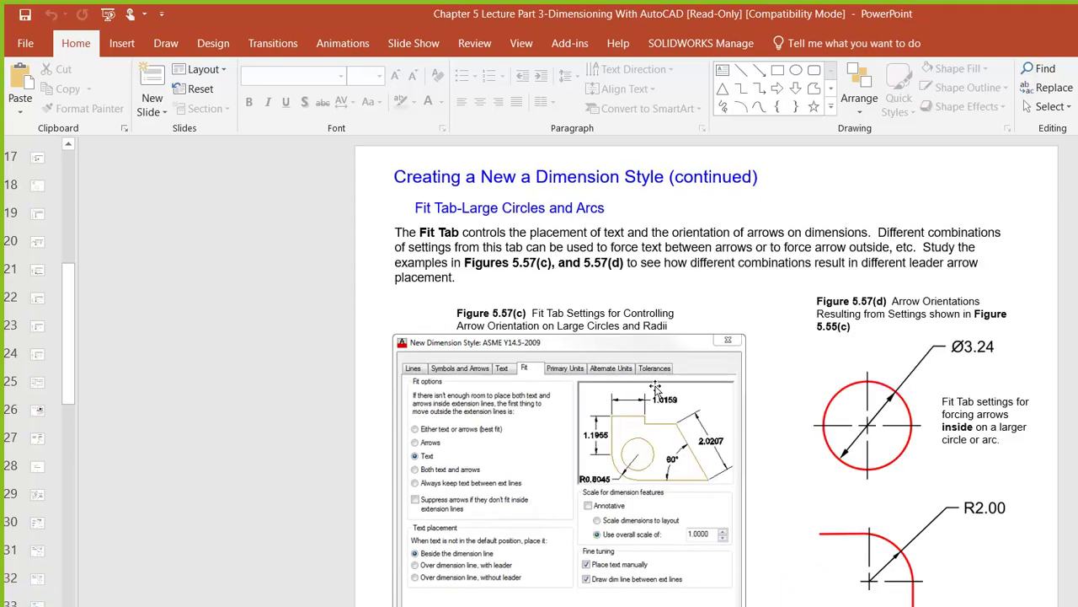
{"action": "scroll", "coordinate": [656, 389], "scroll_direction": "down", "scroll_amount": 1}
{"action": "scroll", "coordinate": [656, 389], "scroll_direction": "down", "scroll_amount": 1}
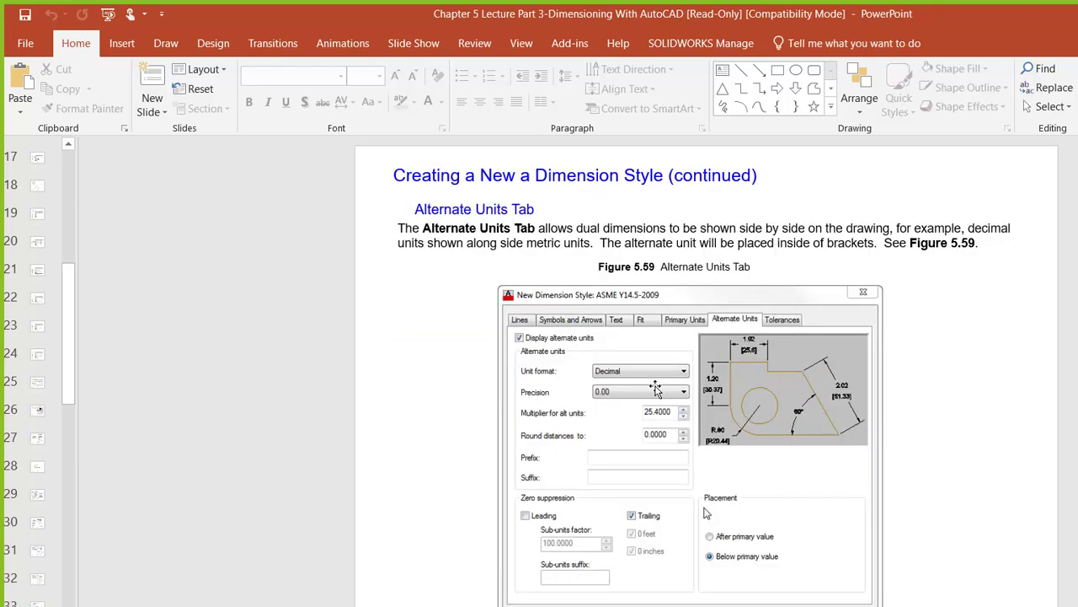
{"action": "scroll", "coordinate": [655, 388], "scroll_direction": "down", "scroll_amount": 3}
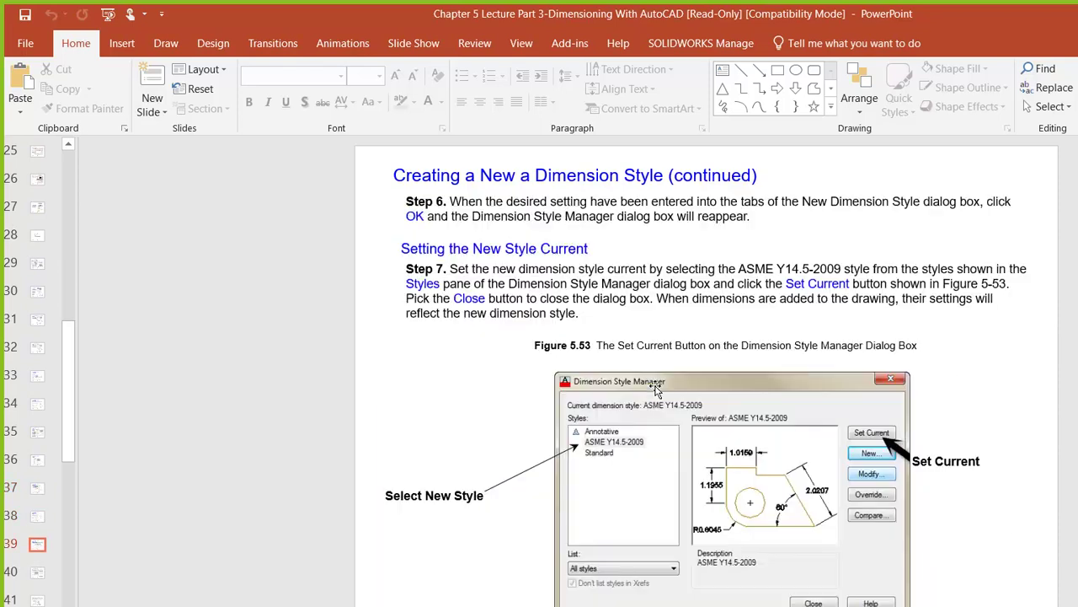
{"action": "scroll", "coordinate": [656, 389], "scroll_direction": "down", "scroll_amount": 1}
{"action": "scroll", "coordinate": [656, 388], "scroll_direction": "down", "scroll_amount": 1}
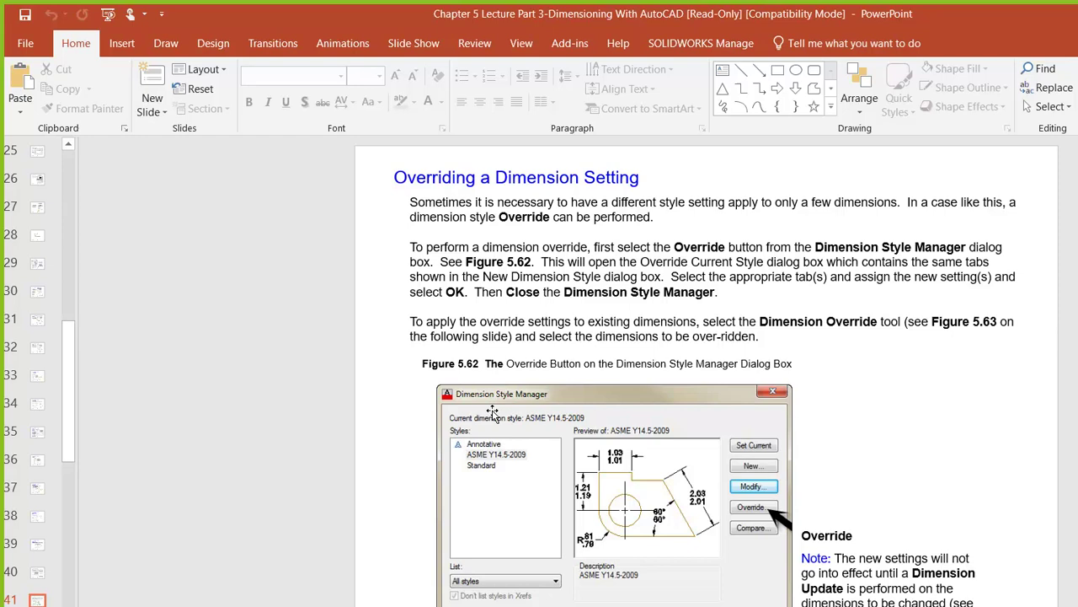
{"action": "scroll", "coordinate": [494, 417], "scroll_direction": "down", "scroll_amount": 2}
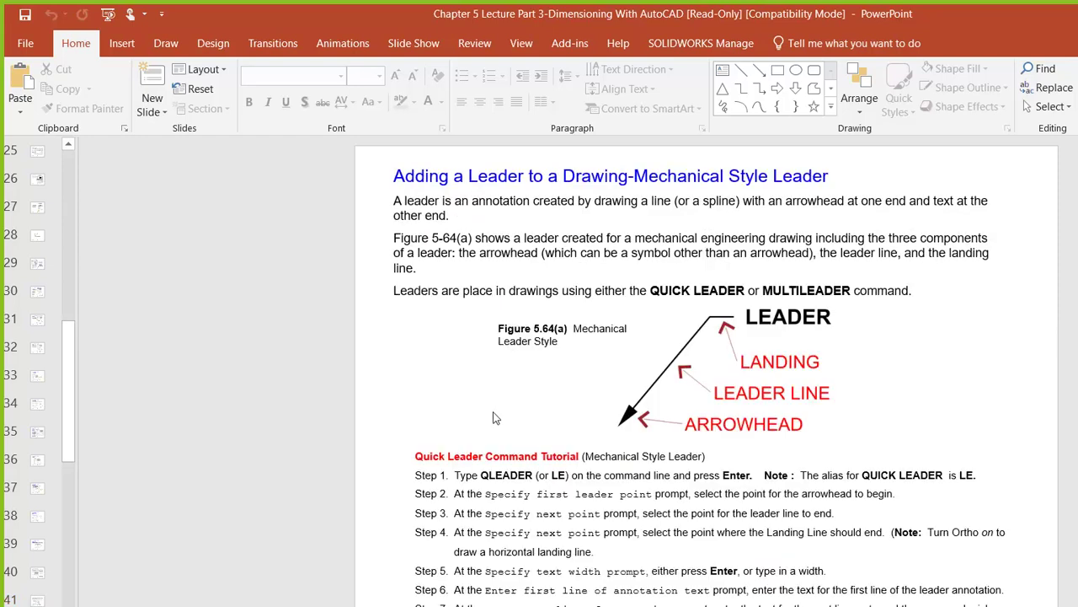
{"action": "scroll", "coordinate": [494, 417], "scroll_direction": "down", "scroll_amount": 2}
Review the Bracket project and check-print slides, then show the finished JC-Lab5A plate drawing
{"action": "scroll", "coordinate": [494, 417], "scroll_direction": "down", "scroll_amount": 1}
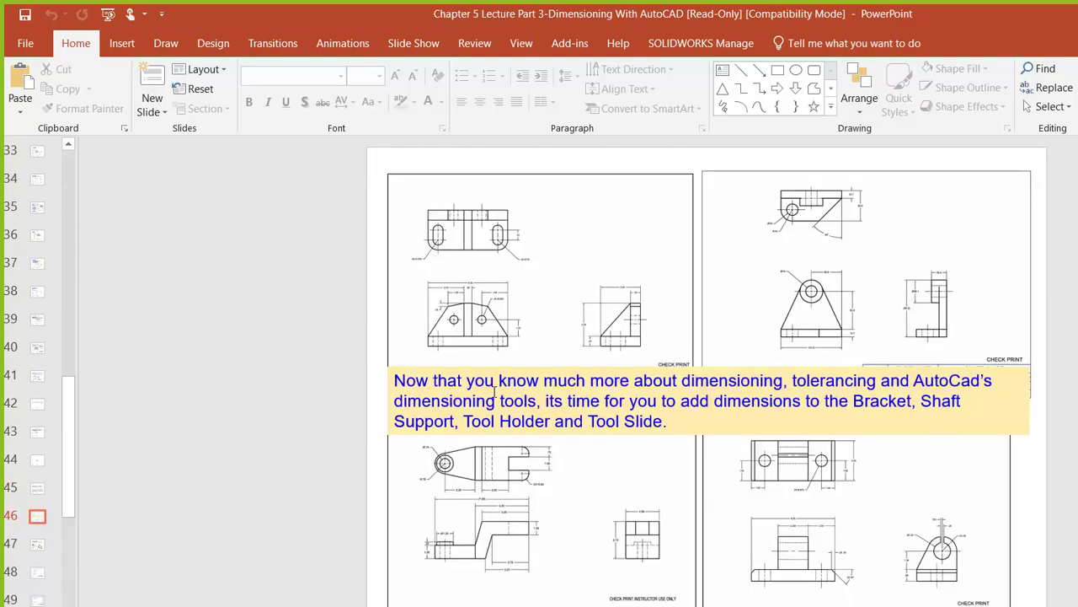
{"action": "scroll", "coordinate": [494, 392], "scroll_direction": "down", "scroll_amount": 1}
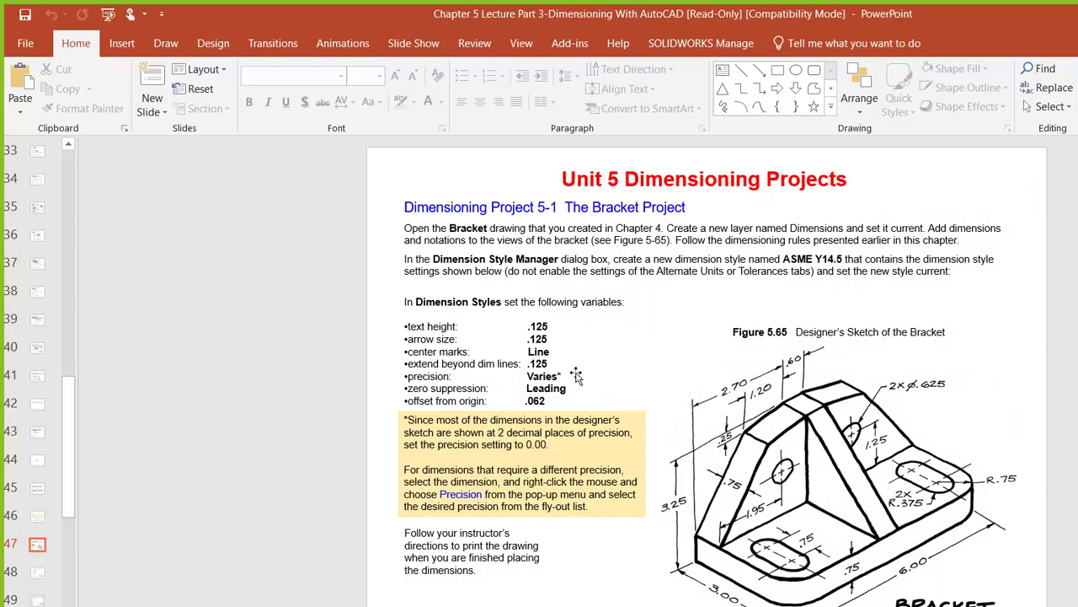
{"action": "scroll", "coordinate": [576, 376], "scroll_direction": "down", "scroll_amount": 1}
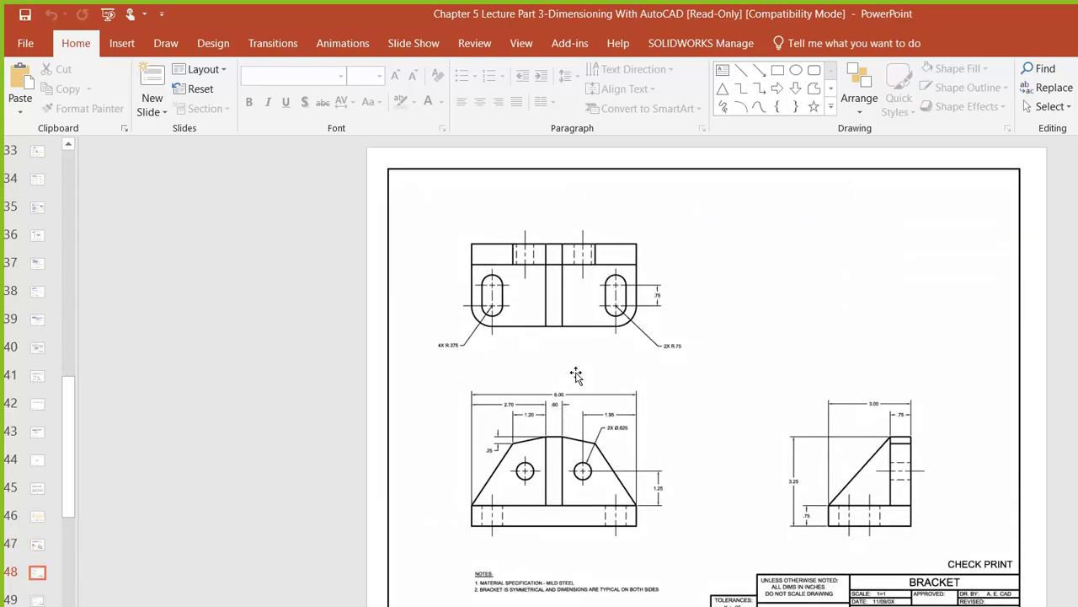
{"action": "scroll", "coordinate": [576, 376], "scroll_direction": "down", "scroll_amount": 3}
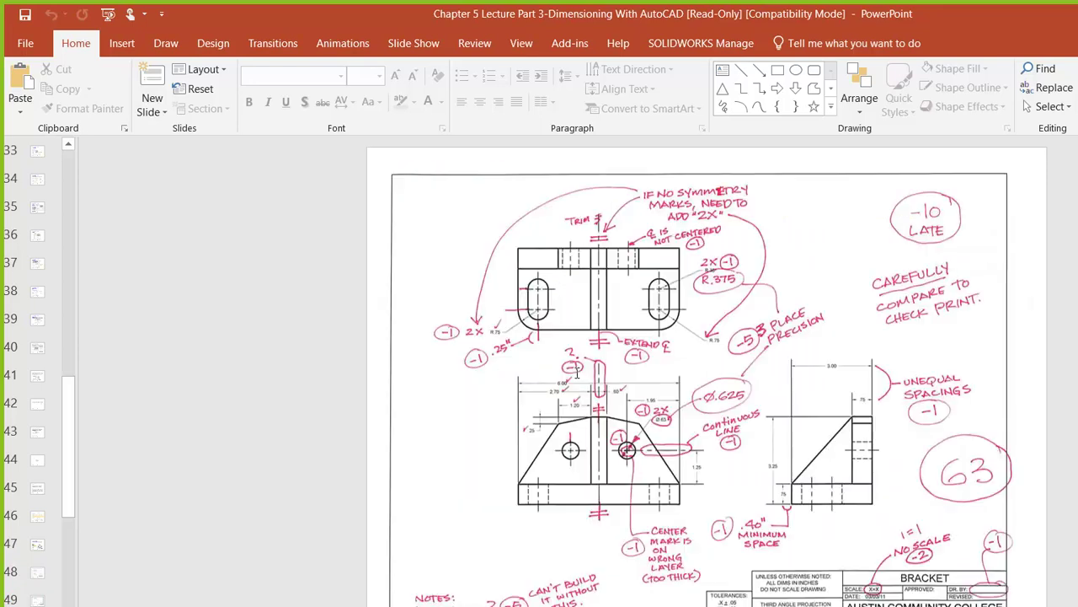
{"action": "scroll", "coordinate": [576, 376], "scroll_direction": "down", "scroll_amount": 1}
{"action": "scroll", "coordinate": [576, 376], "scroll_direction": "down", "scroll_amount": 1}
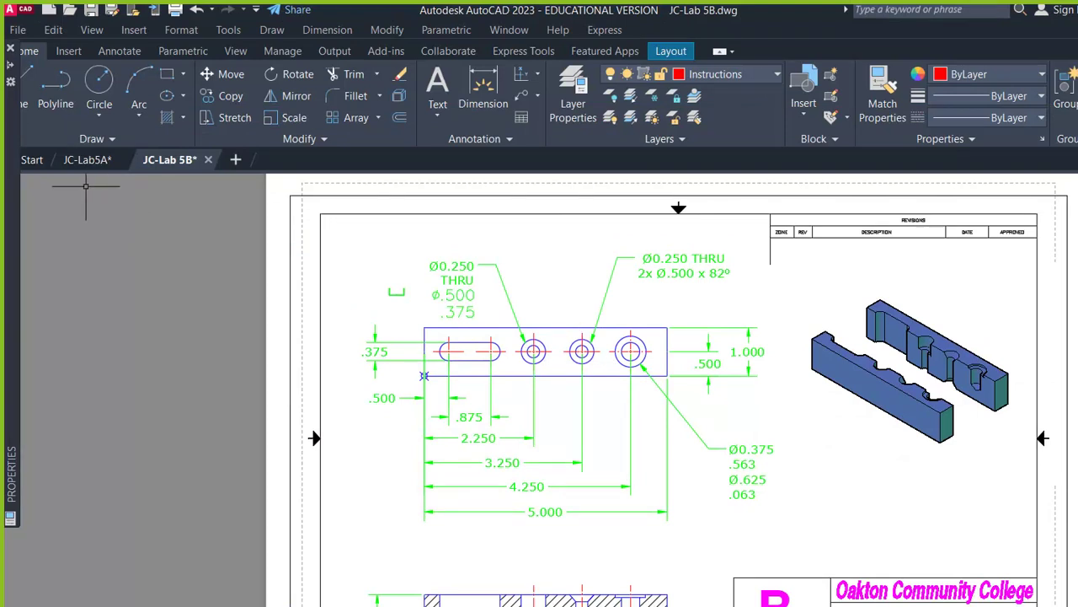
{"action": "left_click", "coordinate": [80, 159]}
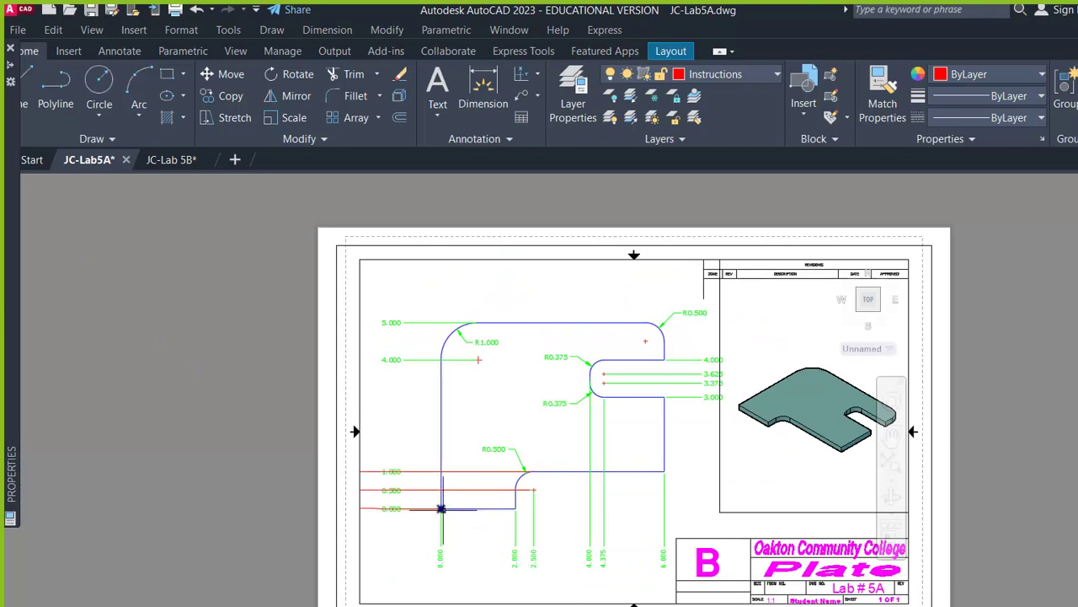
Return to the CAD-117-0C1 D2L homepage and scroll up past the Module 5 announcement
{"action": "key", "text": "alt+Tab"}
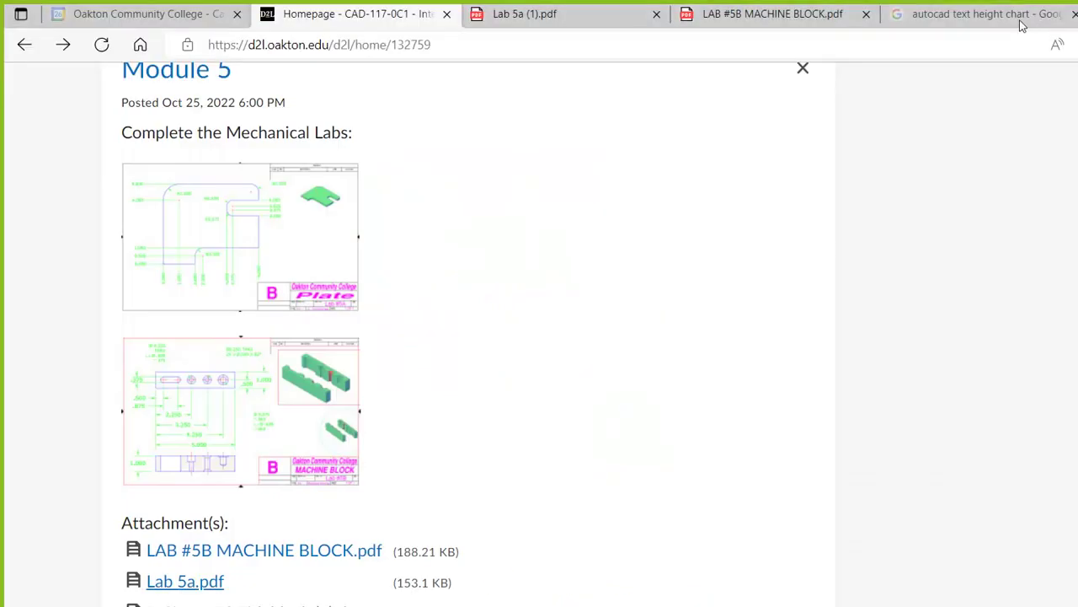
{"action": "scroll", "coordinate": [424, 390], "scroll_direction": "up", "scroll_amount": 6}
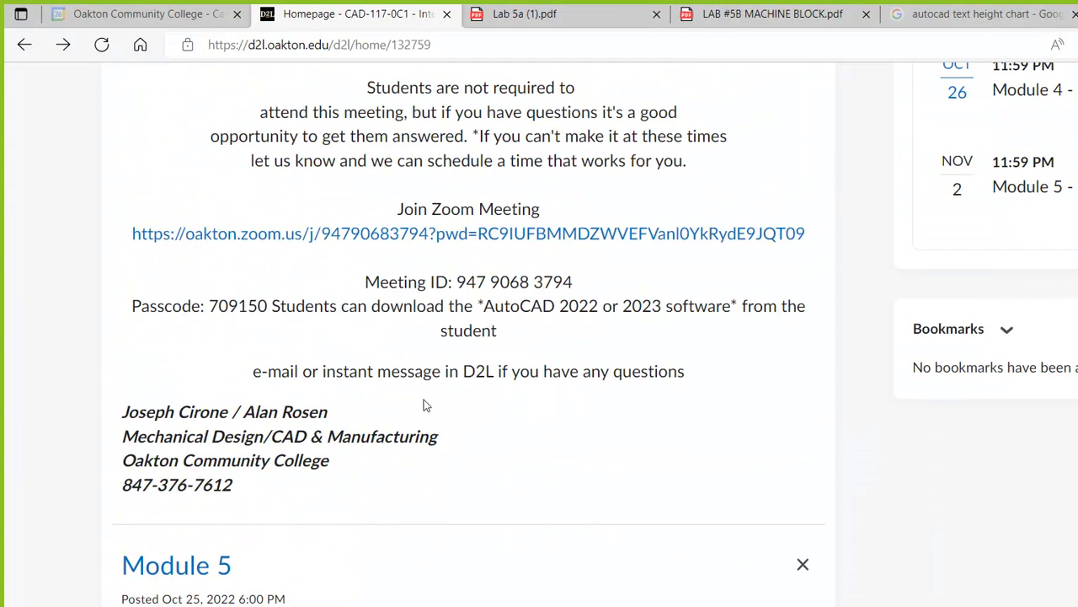
{"action": "scroll", "coordinate": [421, 453], "scroll_direction": "up", "scroll_amount": 6}
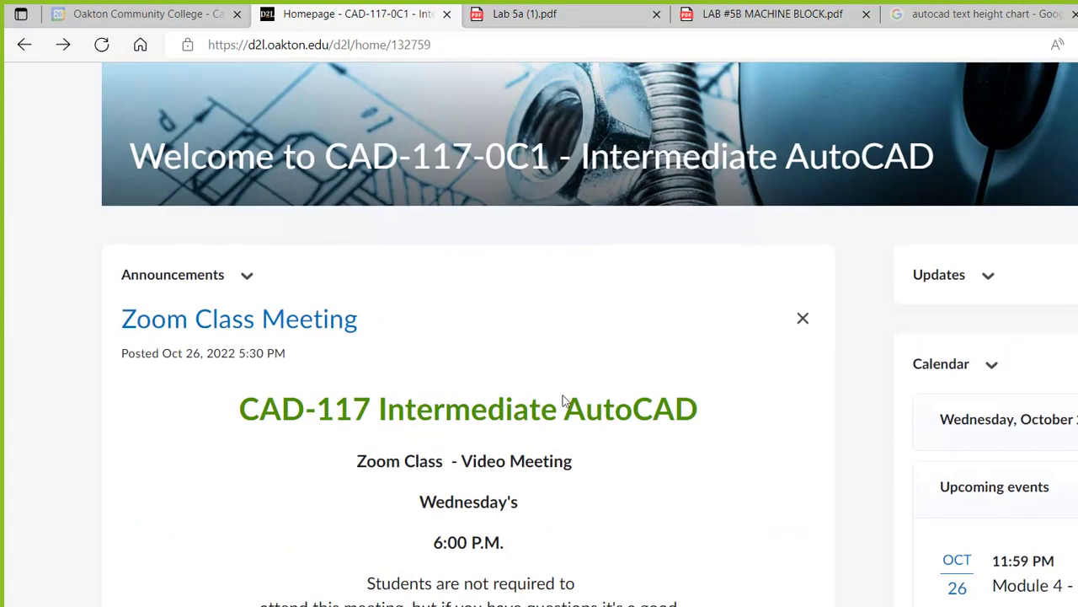
{"action": "scroll", "coordinate": [565, 400], "scroll_direction": "down", "scroll_amount": 3}
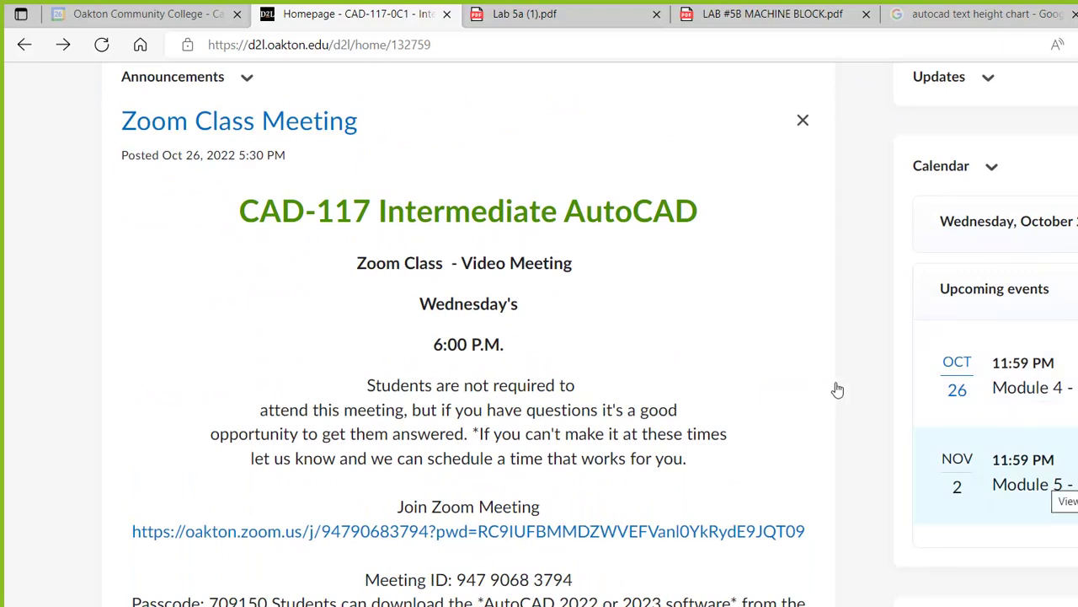
{"action": "scroll", "coordinate": [578, 342], "scroll_direction": "up", "scroll_amount": 6}
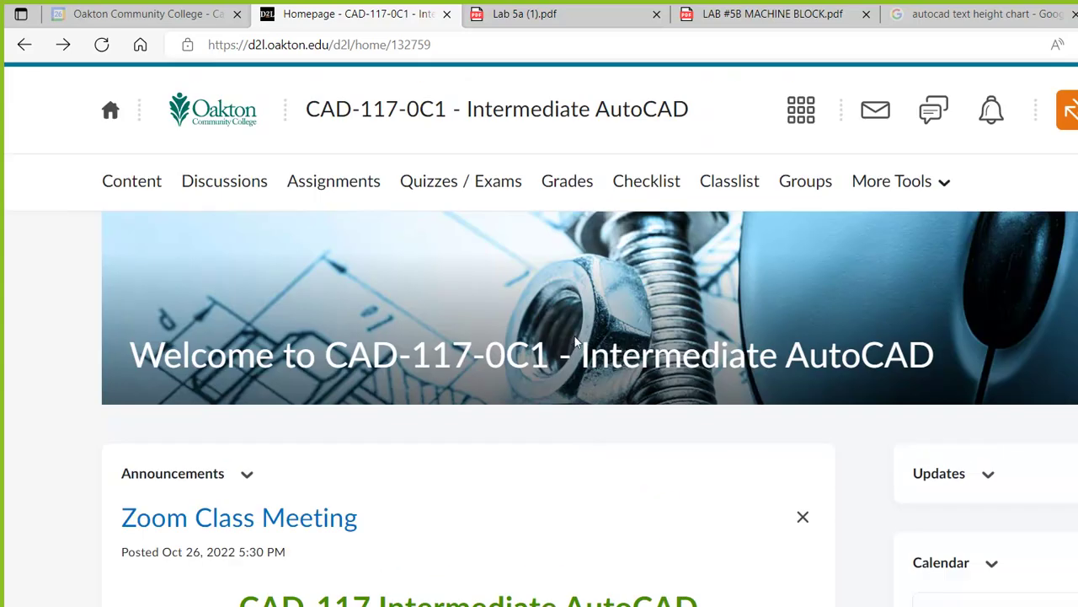